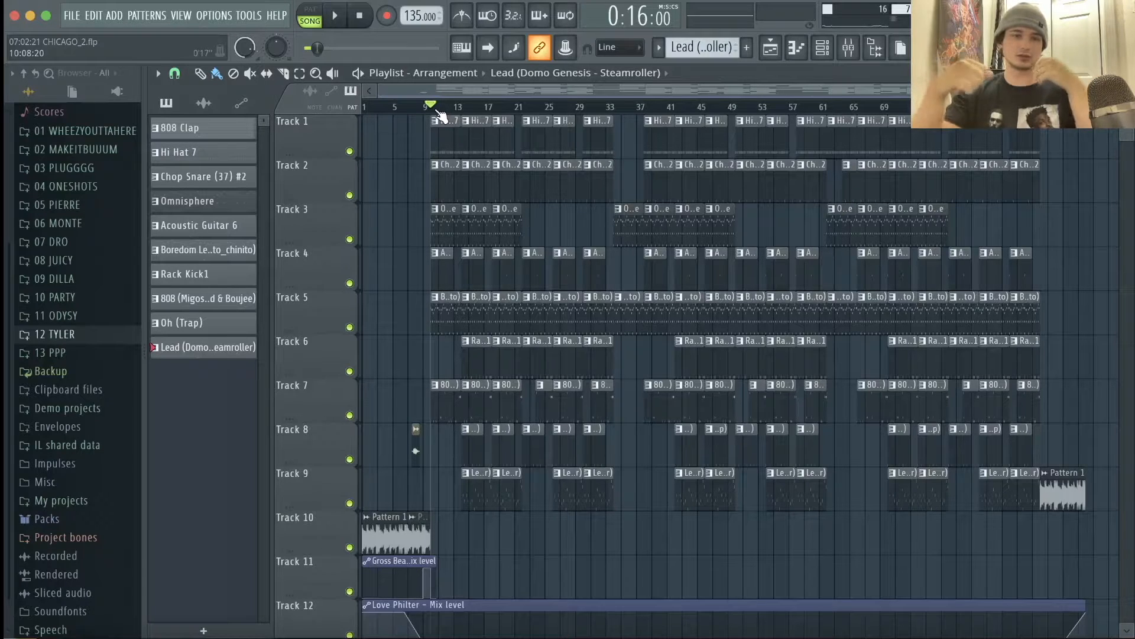
# Step: Play the arrangement from the start of its main section, and view the Hi Hat 7 pattern's notes
pyautogui.press('space')
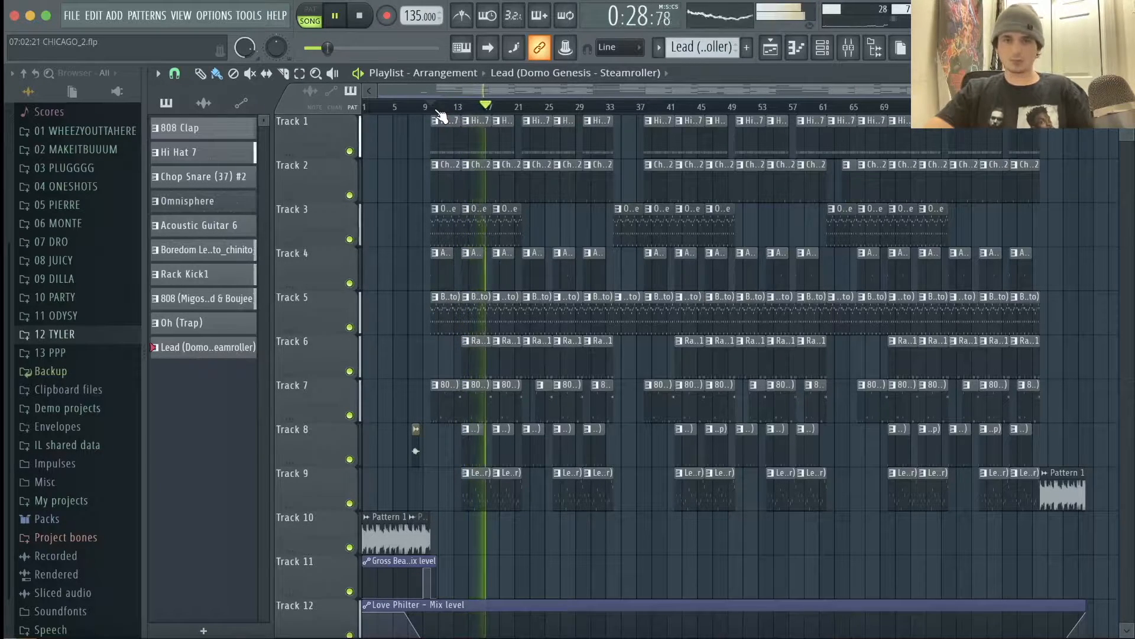
pyautogui.press('space')
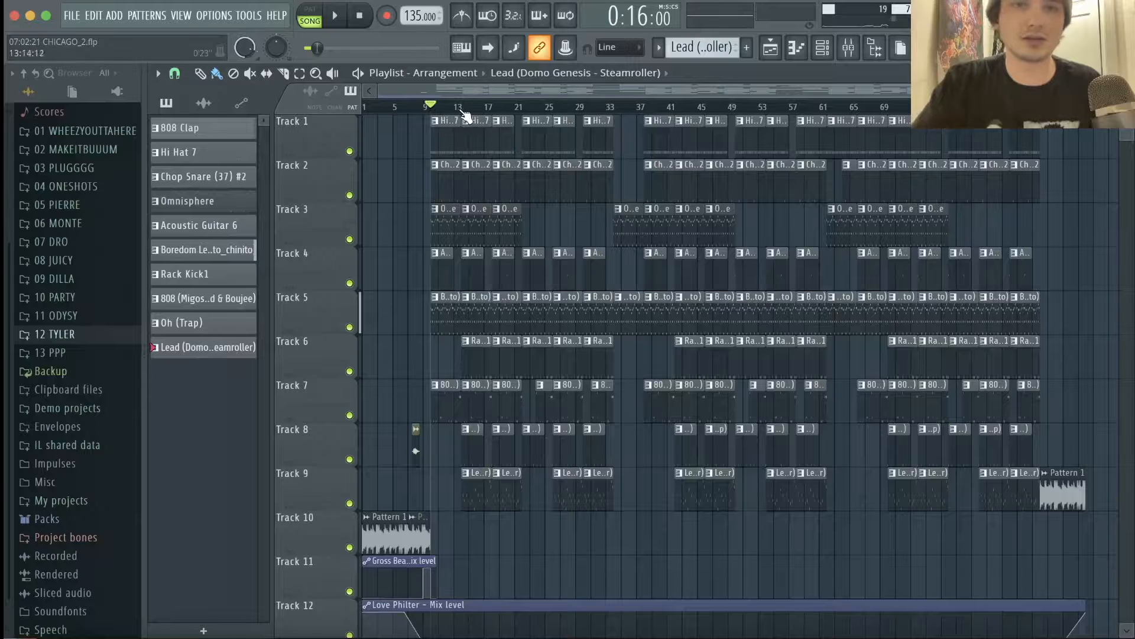
pyautogui.doubleClick(452, 136)
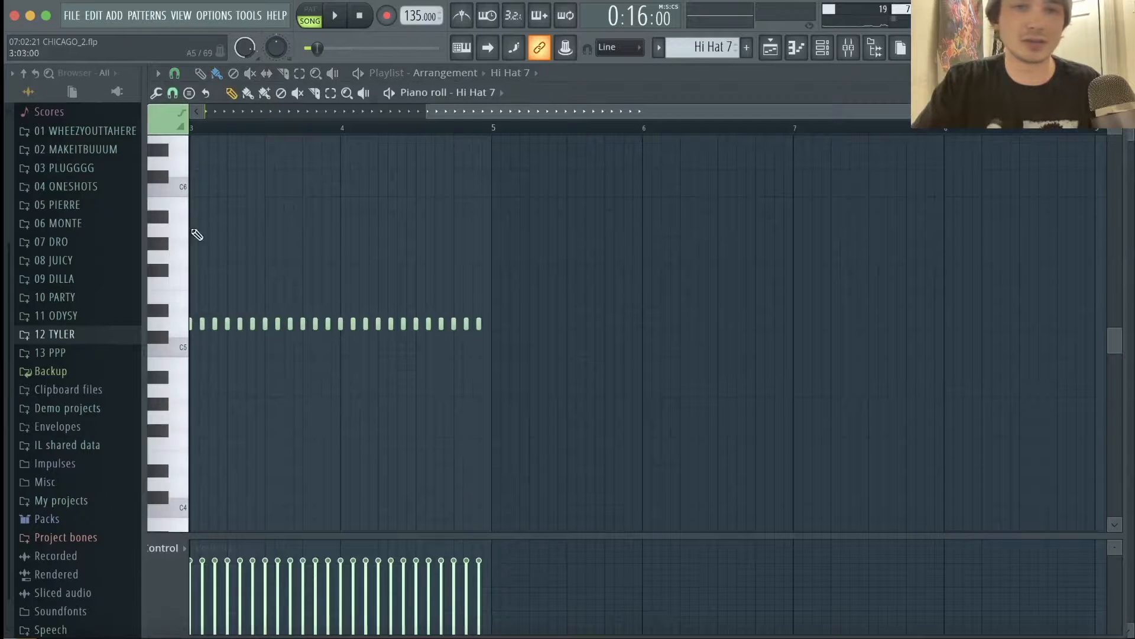
pyautogui.click(771, 47)
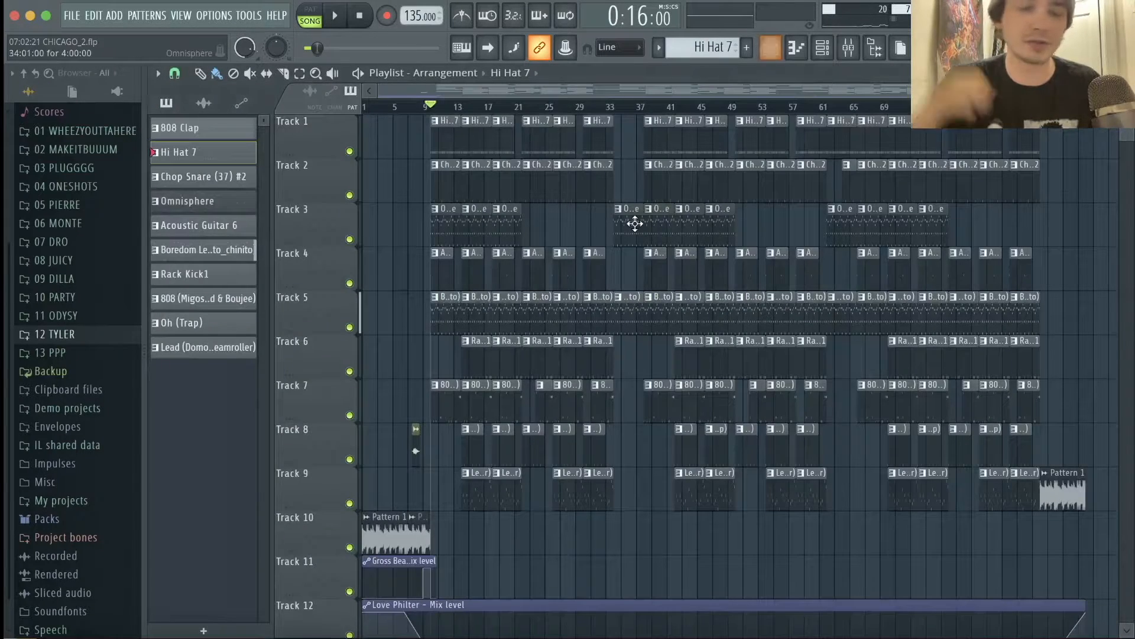
# Step: Open the Omnisphere pattern's notes and inspect the Keyscape patch loaded in its instrument
pyautogui.doubleClick(210, 197)
pyautogui.scroll(-1, 626, 283)
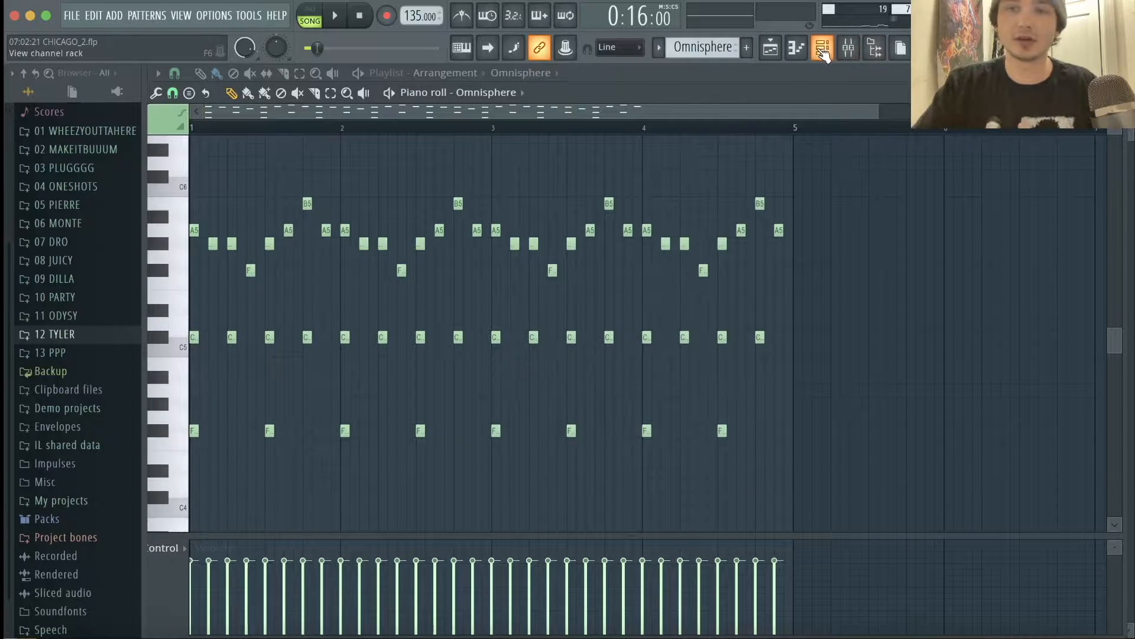
pyautogui.click(823, 48)
pyautogui.click(228, 260)
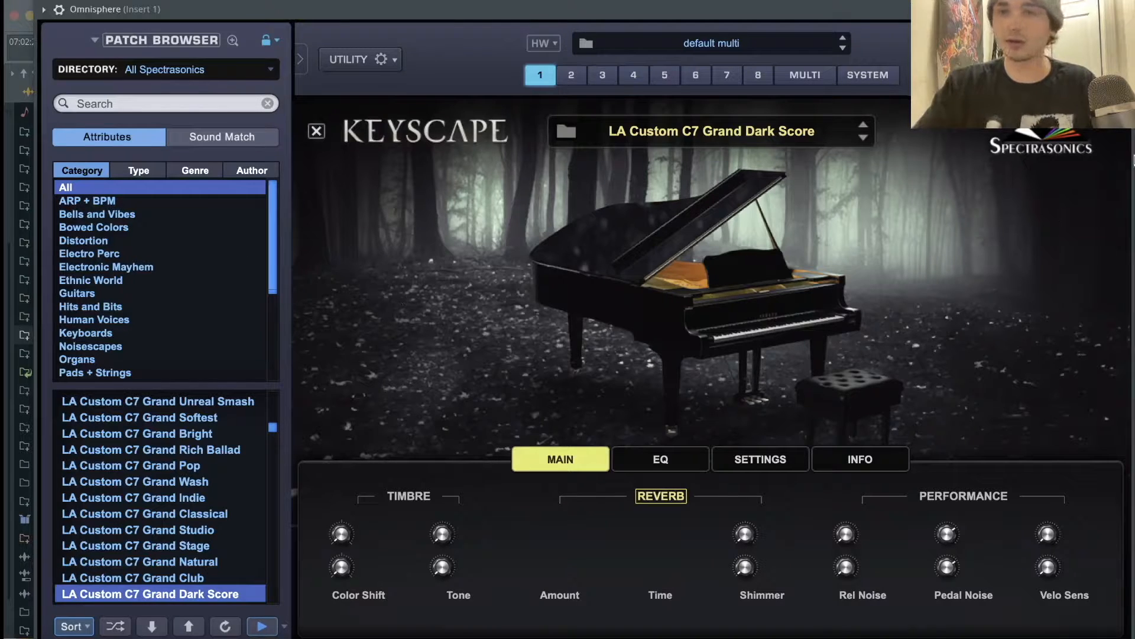
pyautogui.click(1120, 9)
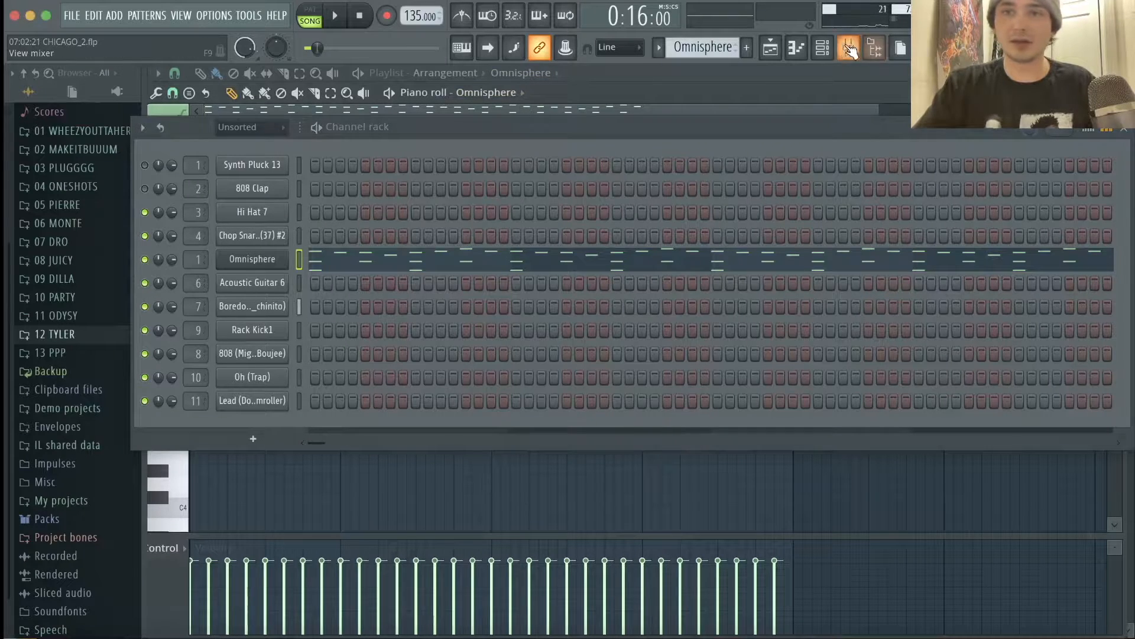
# Step: Switch playback from song to pattern mode and play the Omnisphere melody on its own
pyautogui.click(797, 47)
pyautogui.press('space')
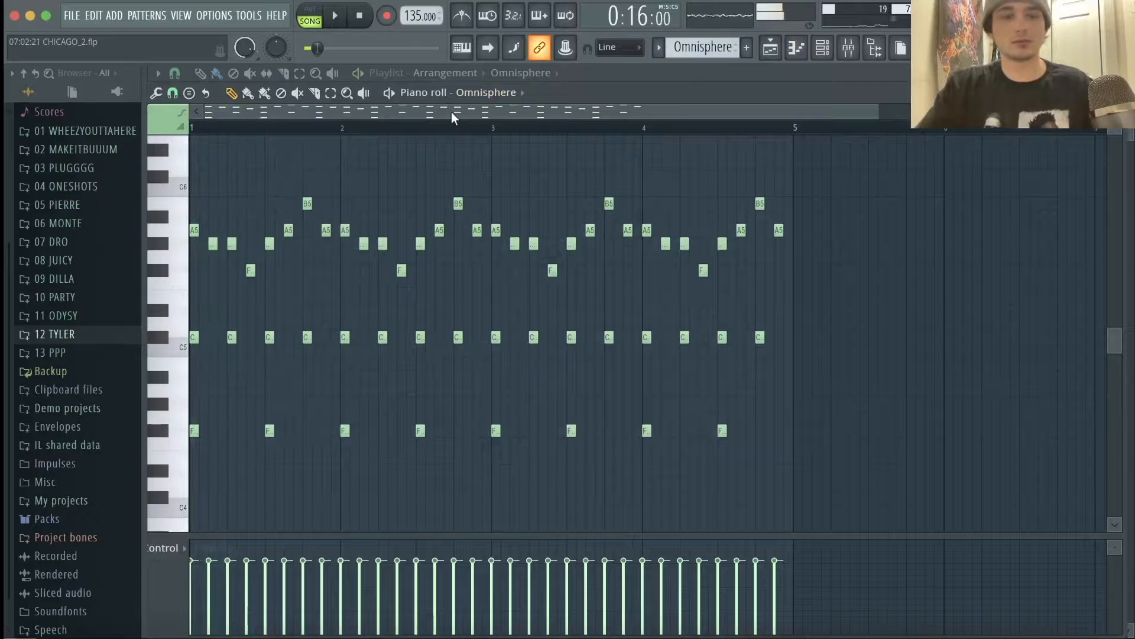
pyautogui.press('l')
pyautogui.press('space')
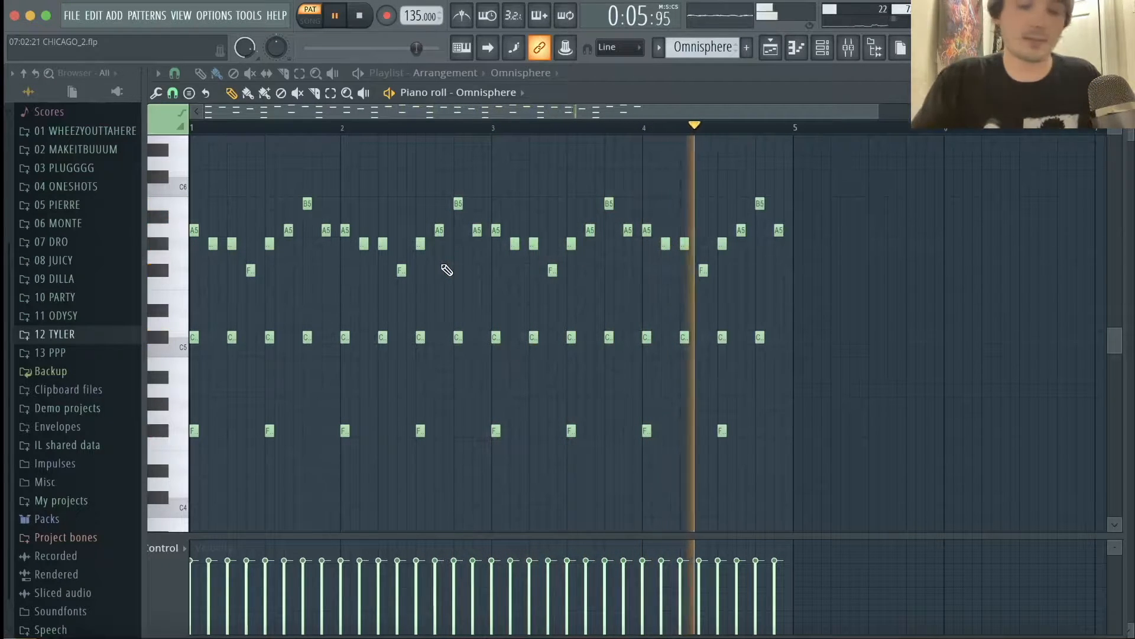
pyautogui.press('space')
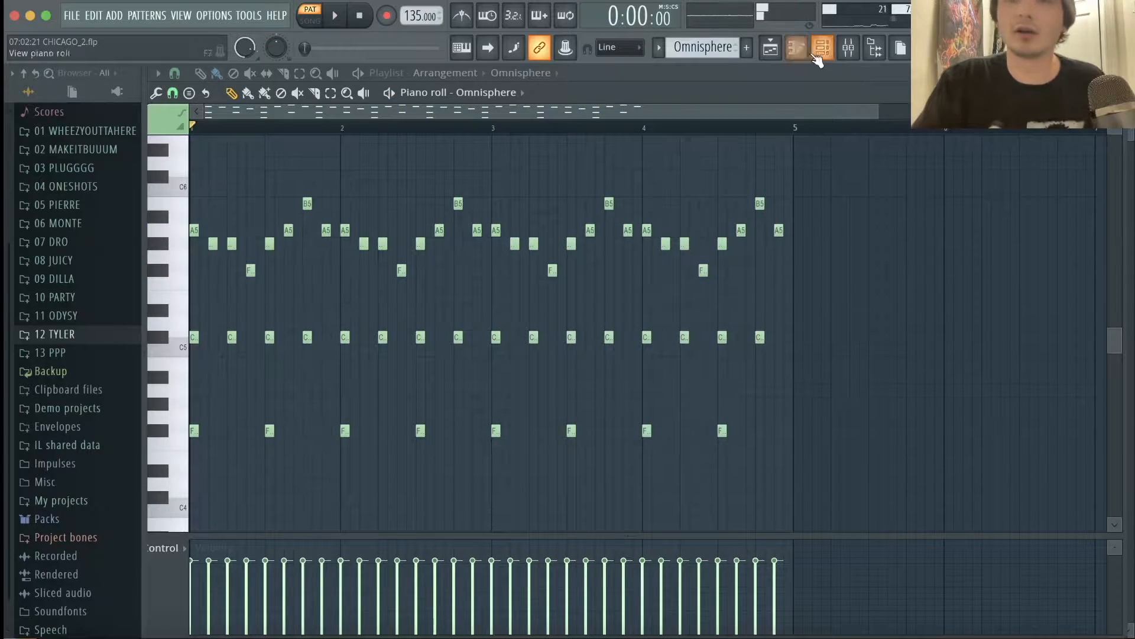
# Step: Inspect the Gross Beat and Fruity parametric EQ 2 settings on the mixer's Insert 1 track
pyautogui.click(847, 52)
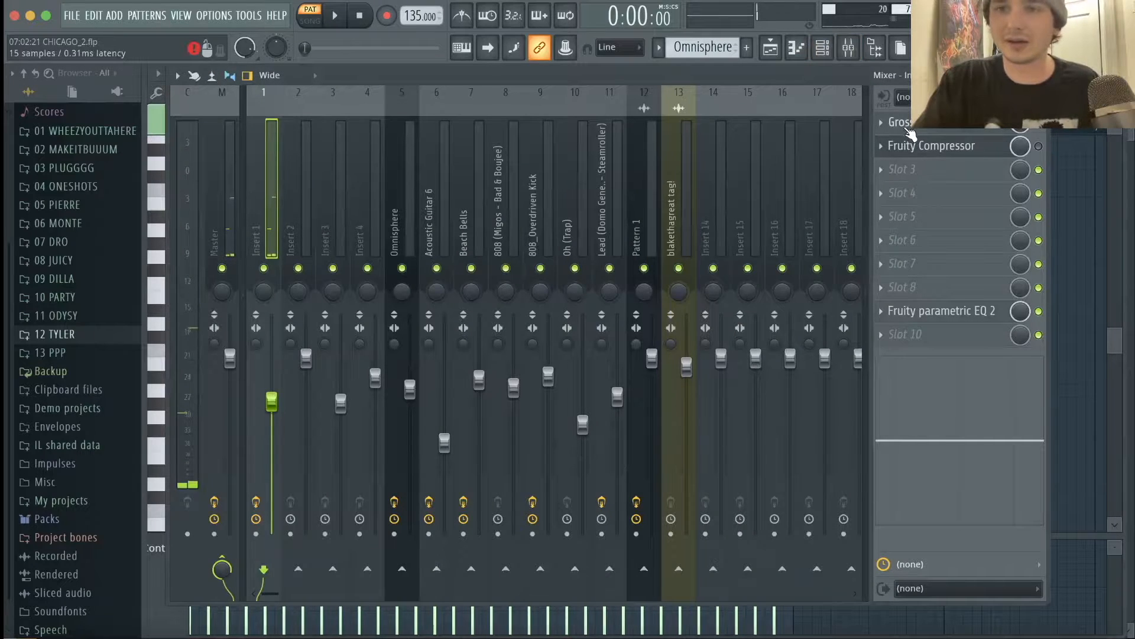
pyautogui.click(904, 124)
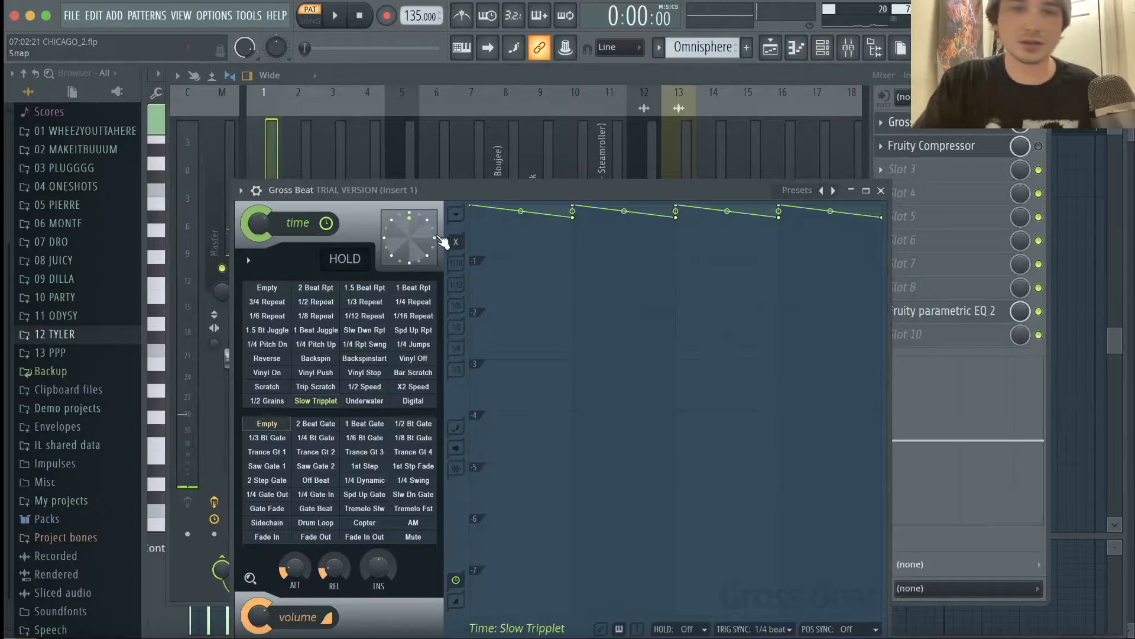
pyautogui.click(881, 191)
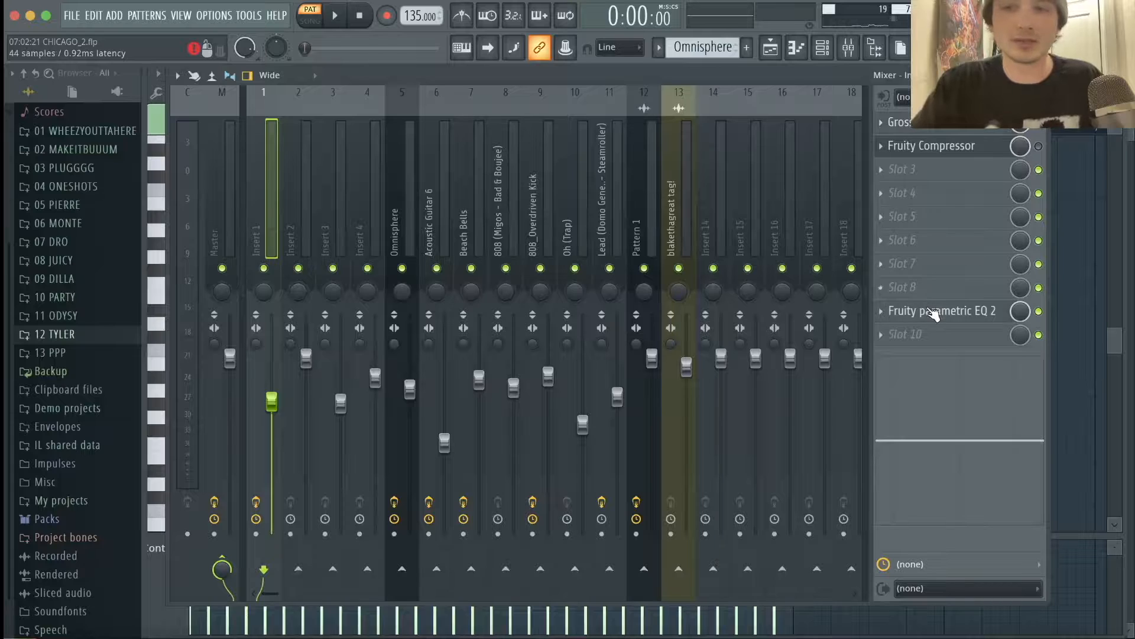
pyautogui.click(930, 312)
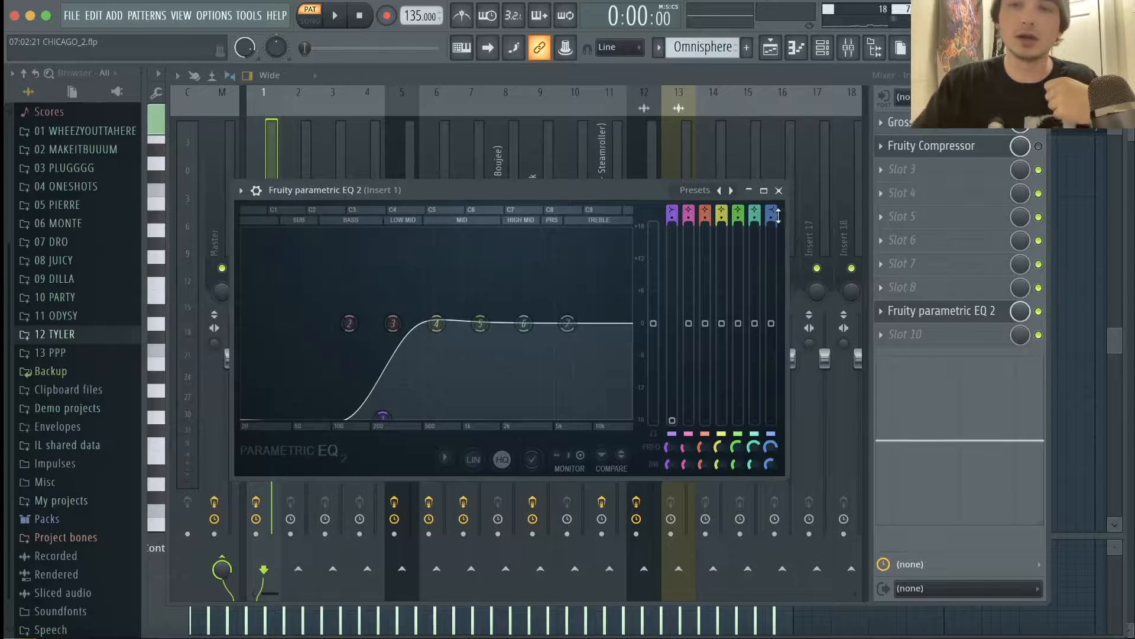
pyautogui.click(778, 191)
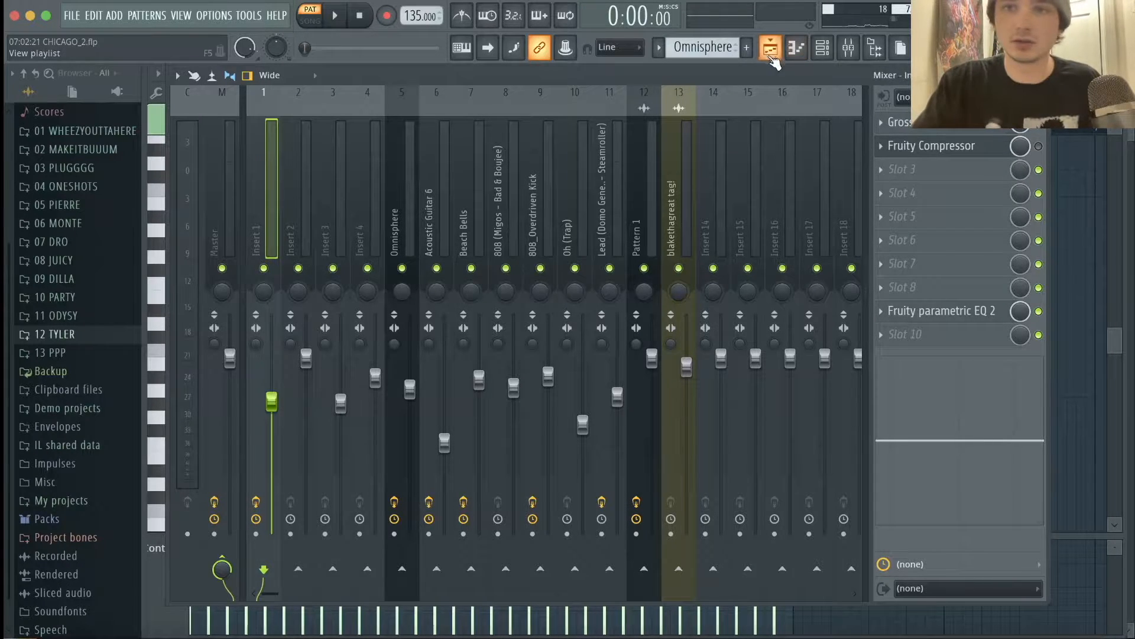
# Step: Open the Acoustic Guitar 6 pattern's notes and expand the 11 ODYSY sound folder in the browser
pyautogui.click(771, 47)
pyautogui.doubleClick(225, 229)
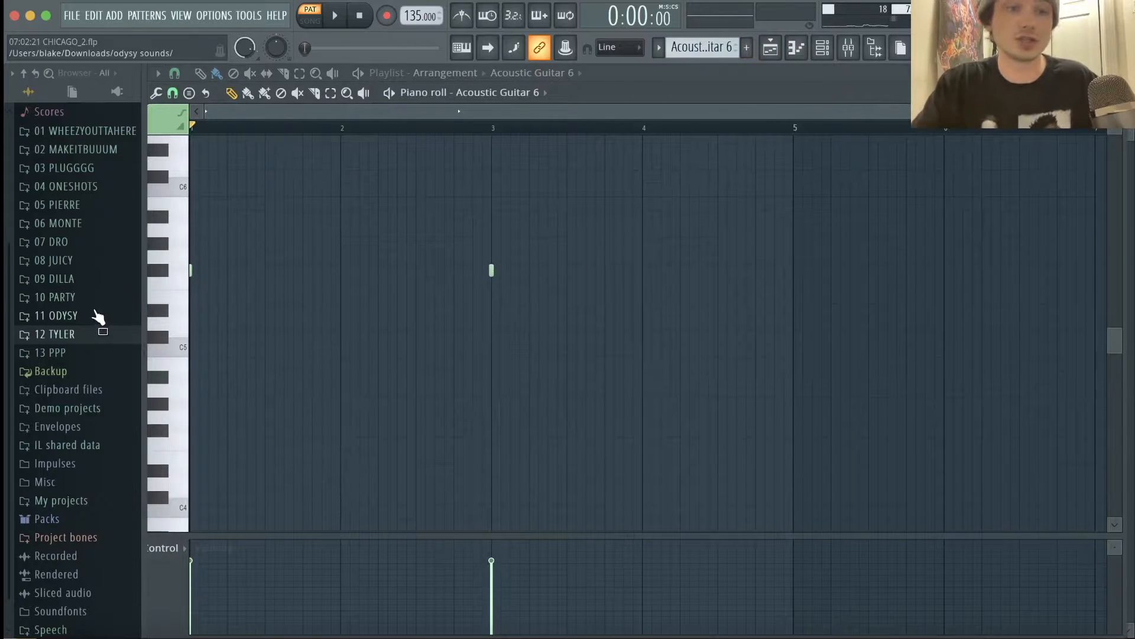
pyautogui.click(93, 317)
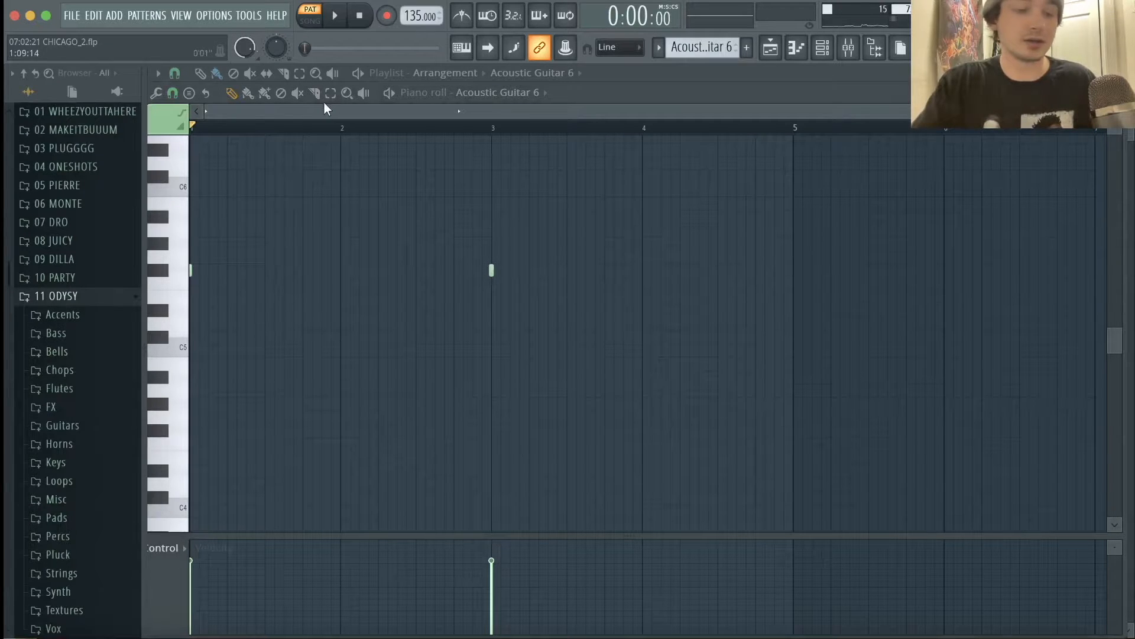
# Step: Play the Acoustic Guitar 6 pattern, jumping back to just before its second note at bar 3
pyautogui.press('space')
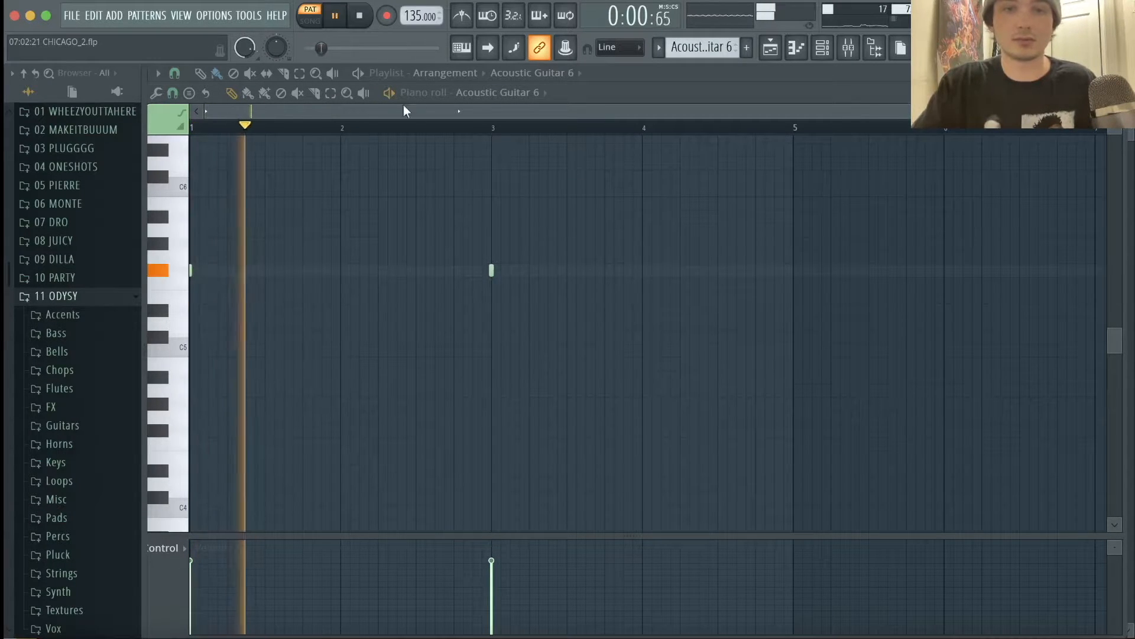
pyautogui.click(485, 127)
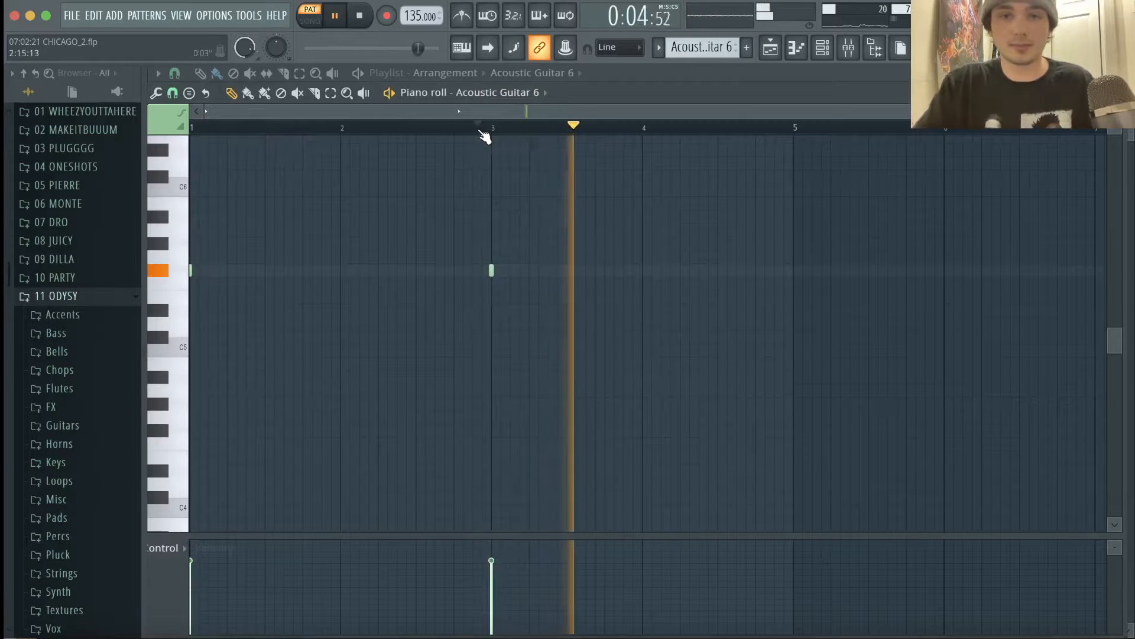
pyautogui.press('space')
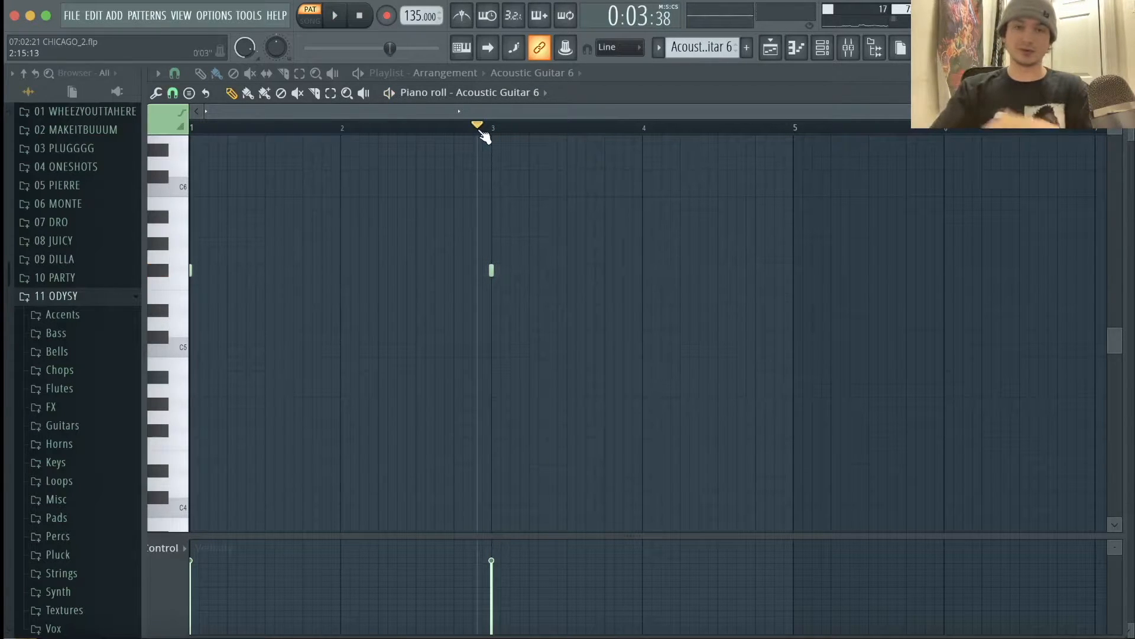
# Step: Open the Boredom Lead pattern in the piano roll and view its notes
pyautogui.click(770, 52)
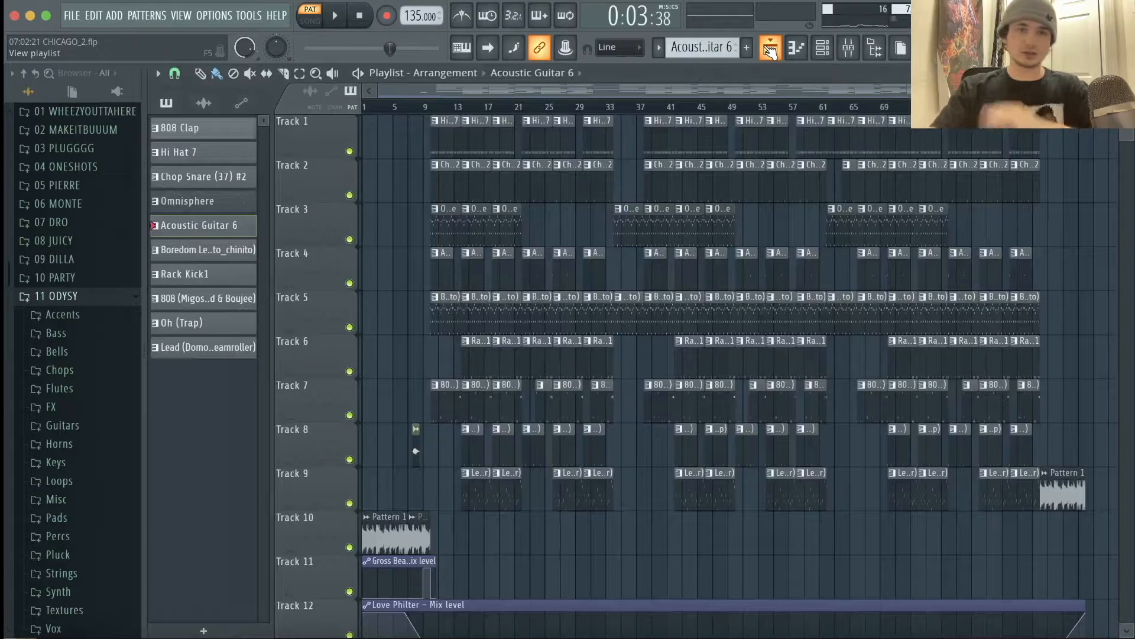
pyautogui.doubleClick(240, 252)
pyautogui.scroll(-3, 532, 262)
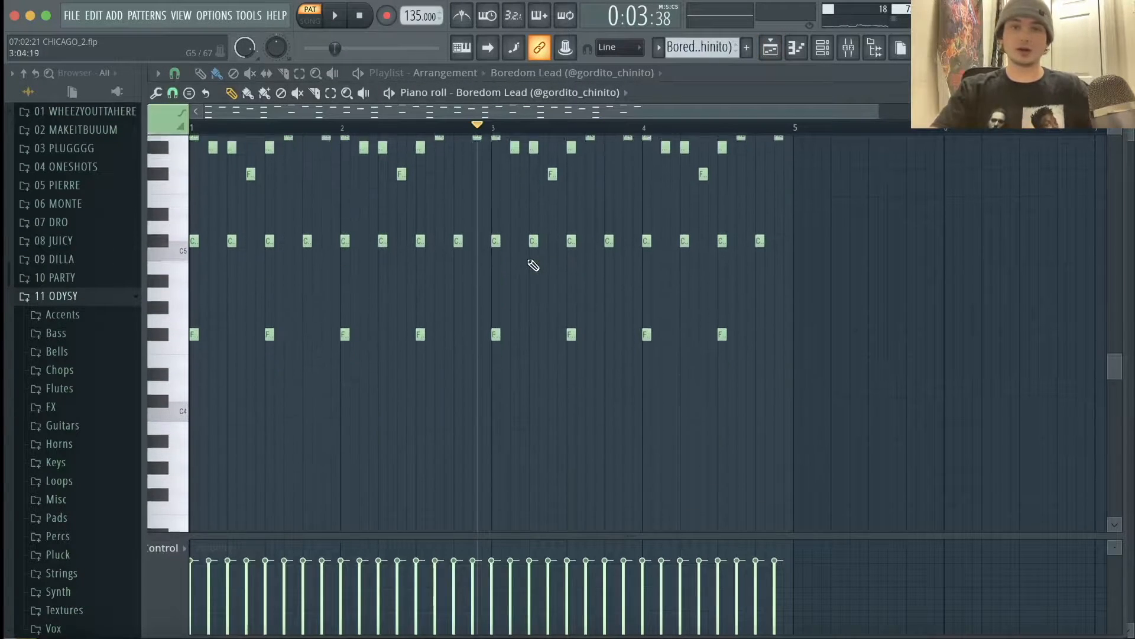
pyautogui.scroll(3, 335, 173)
# Step: Collapse the 11 ODYSY folder and play the Boredom Lead pattern from the start
pyautogui.moveTo(241, 127); pyautogui.dragTo(119, 134)
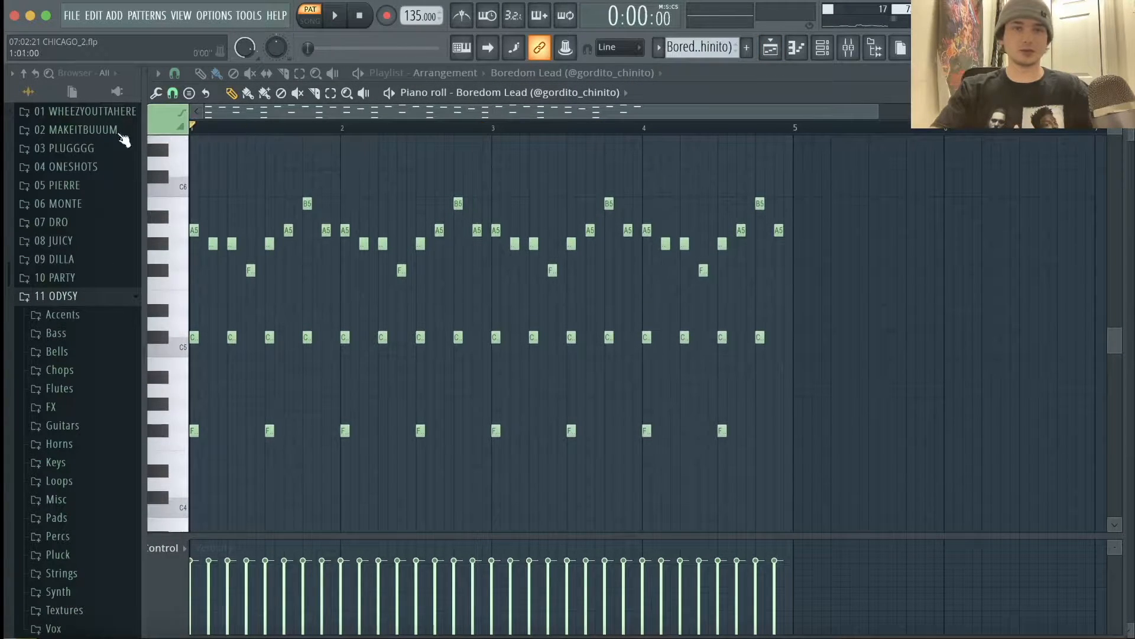
pyautogui.click(83, 296)
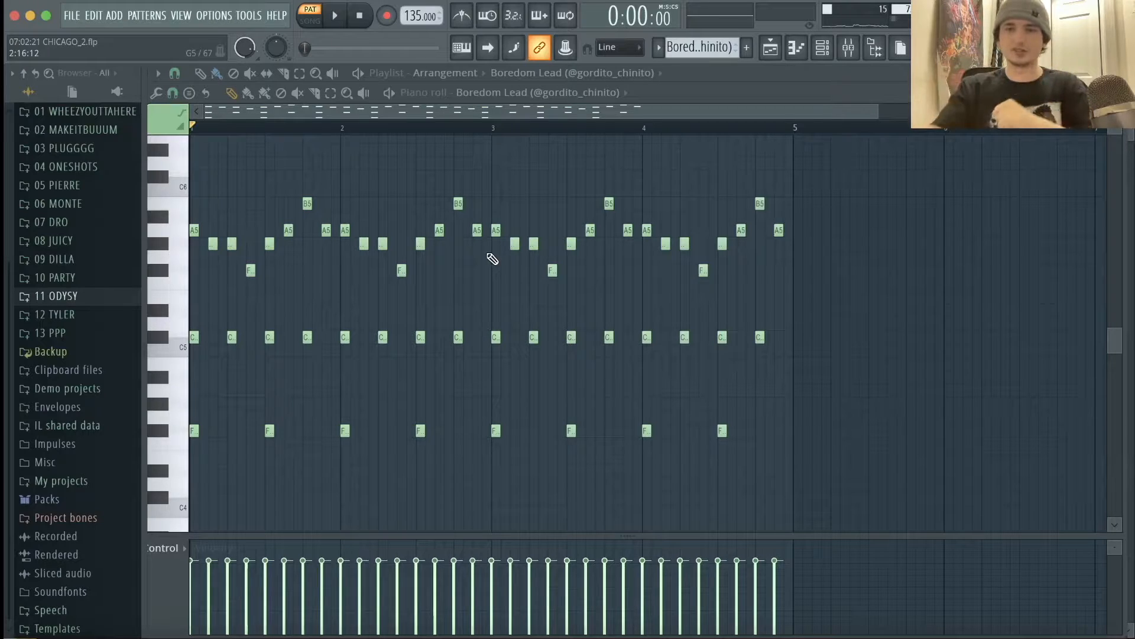
pyautogui.press('space')
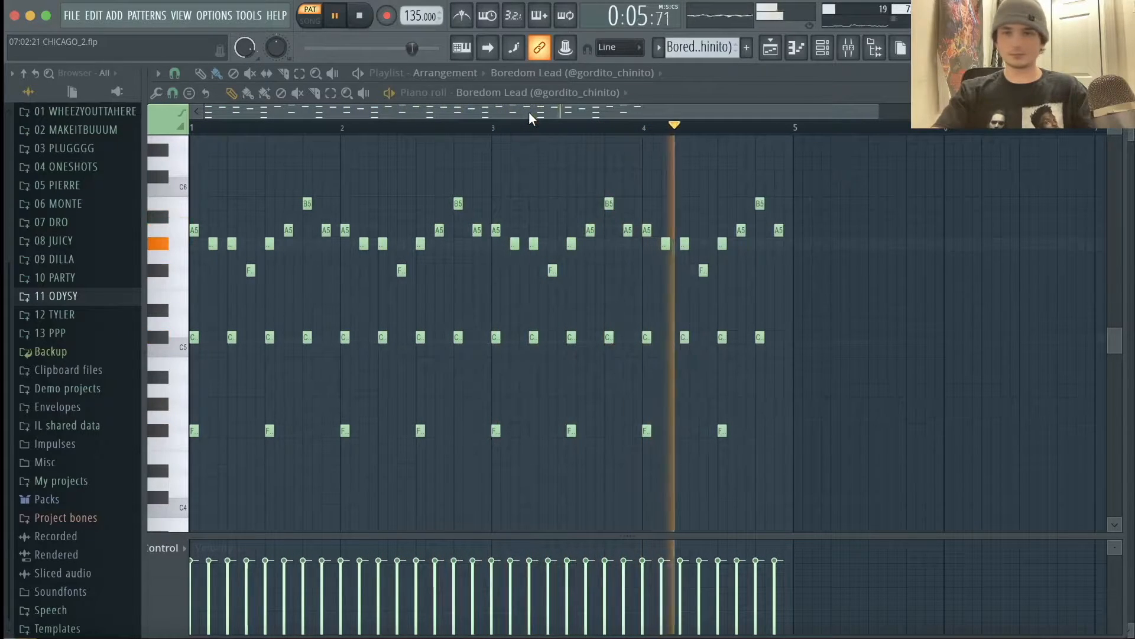
pyautogui.press('space')
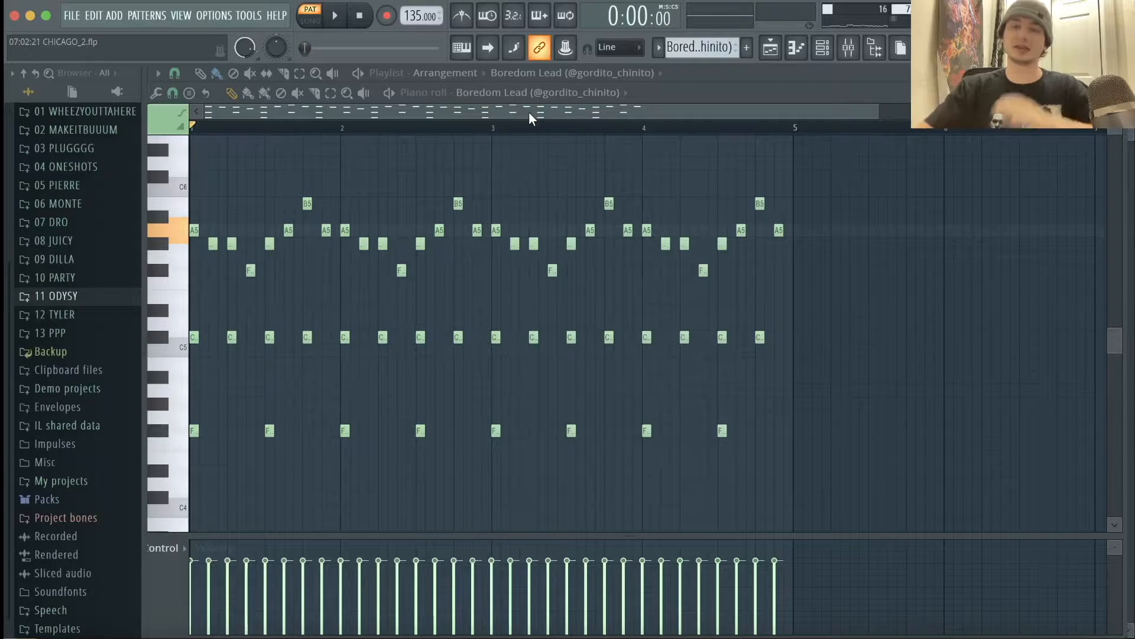
# Step: Look through the effect chains of the instrument tracks in the mixer, ending on the Beach Bells track
pyautogui.click(848, 47)
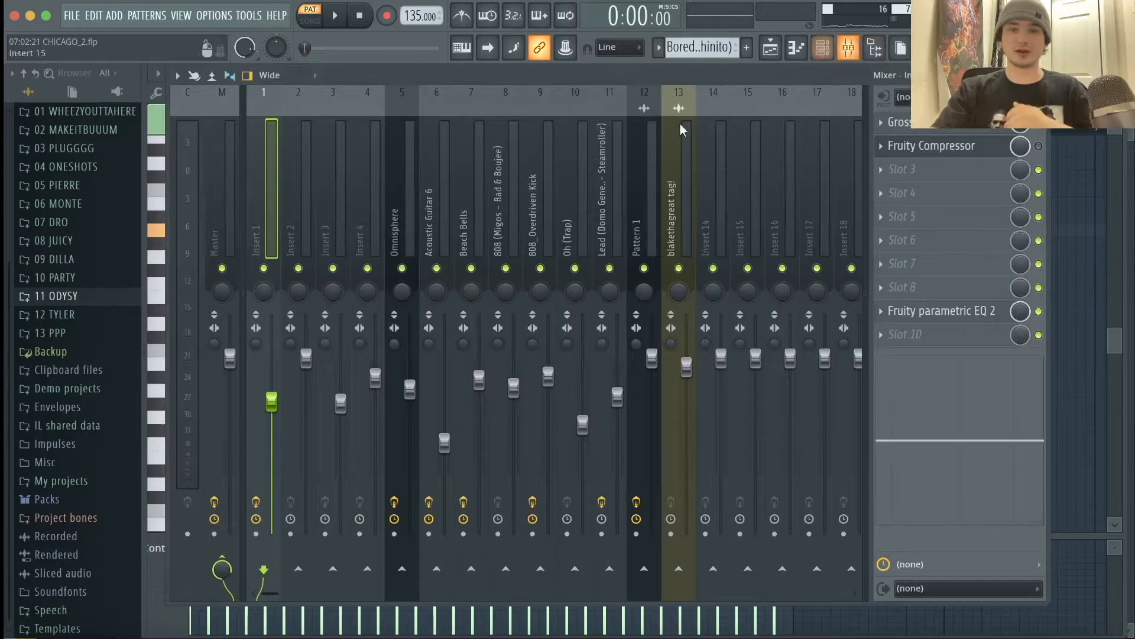
pyautogui.click(413, 183)
pyautogui.click(506, 168)
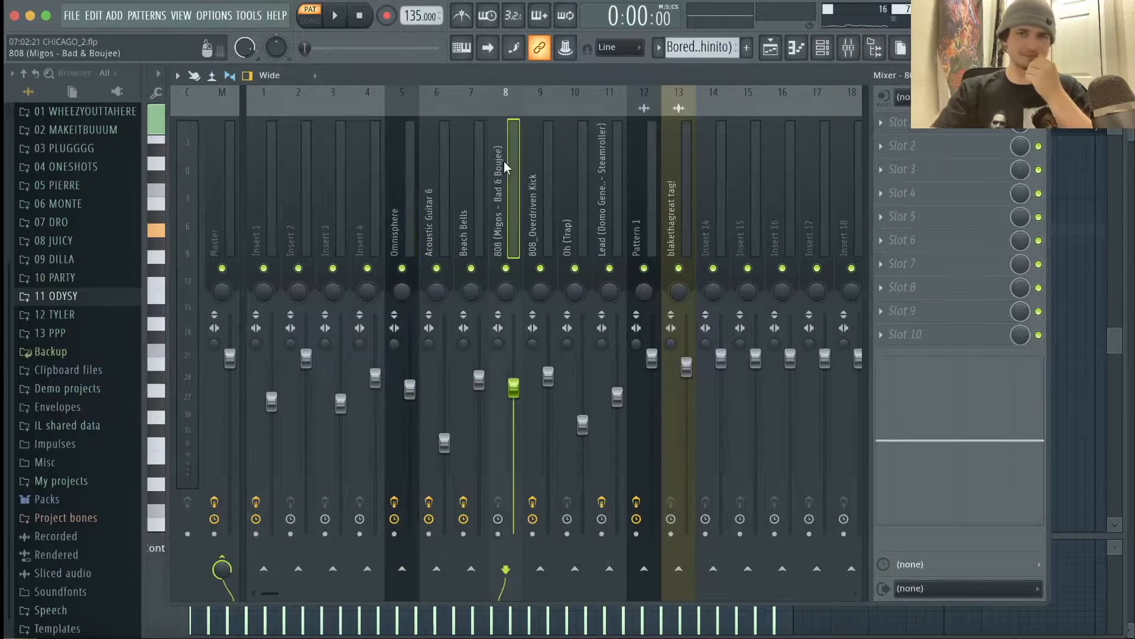
pyautogui.click(650, 179)
pyautogui.click(615, 177)
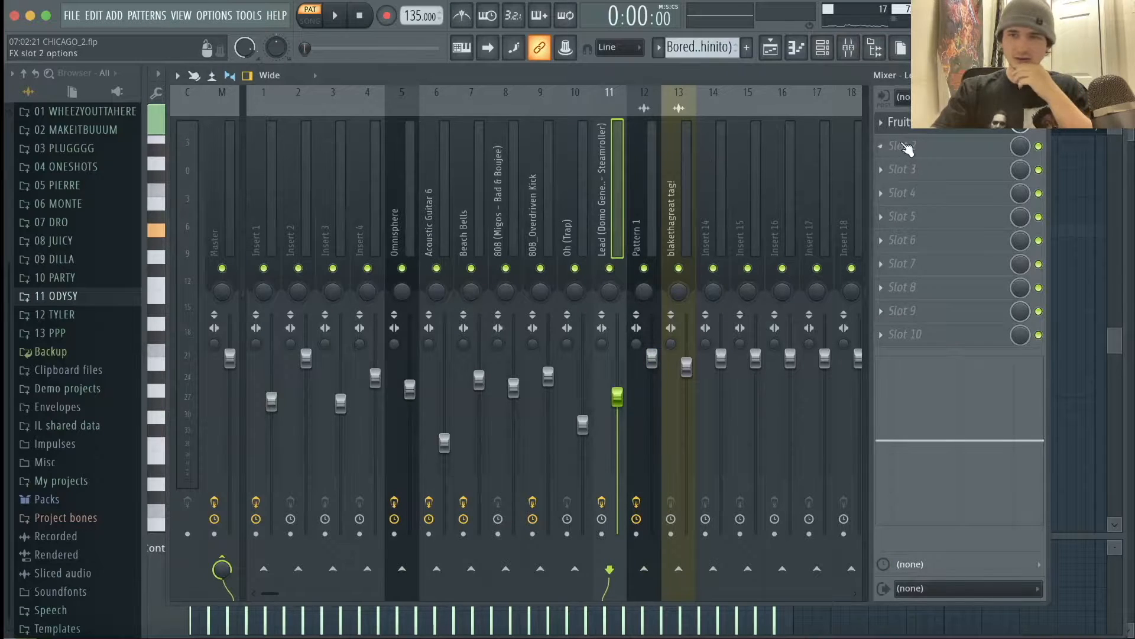
pyautogui.click(479, 195)
pyautogui.click(500, 207)
pyautogui.click(577, 198)
pyautogui.click(541, 201)
pyautogui.click(473, 201)
pyautogui.click(403, 198)
pyautogui.click(434, 195)
pyautogui.click(465, 194)
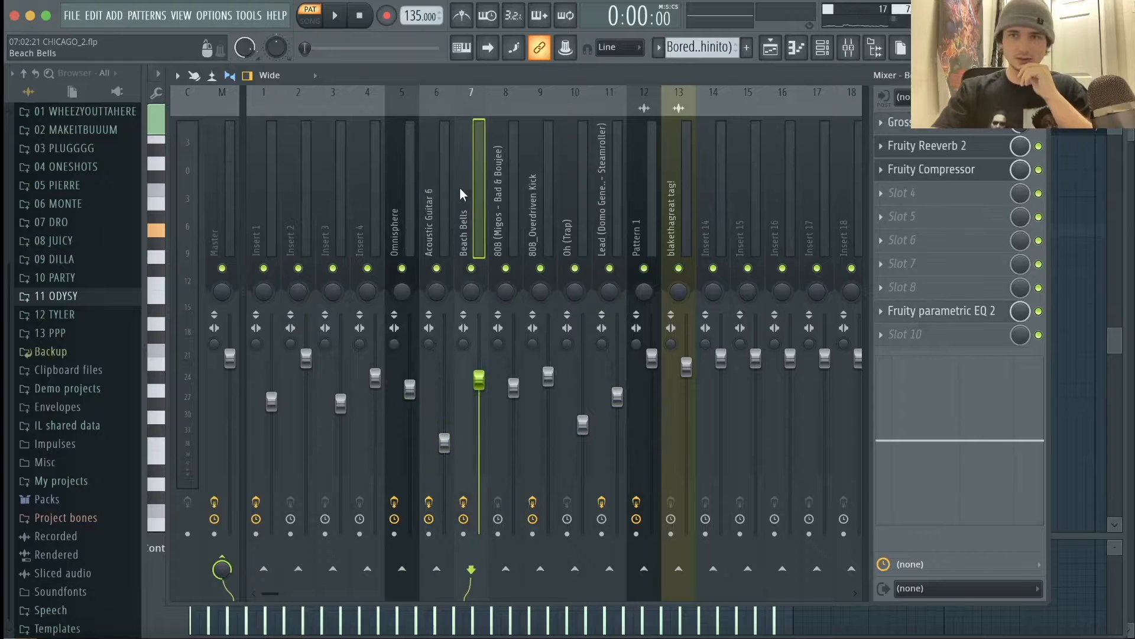
# Step: Inspect the Gross Beat, Fruity Reeverb 2 and Fruity Compressor effects on the Beach Bells mixer track
pyautogui.click(940, 125)
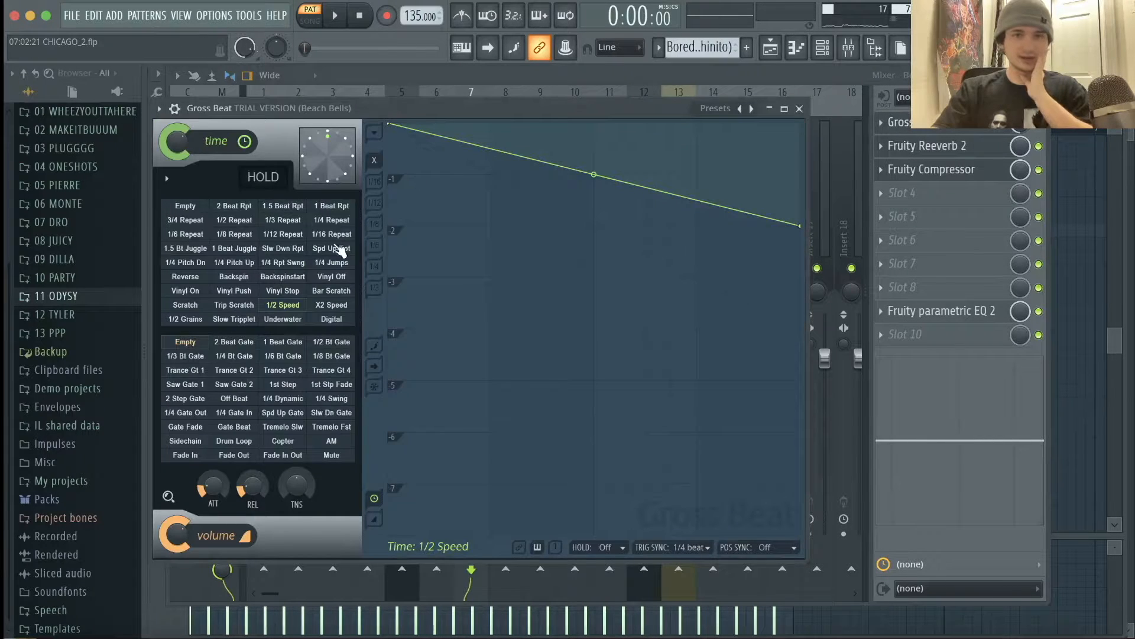
pyautogui.click(799, 108)
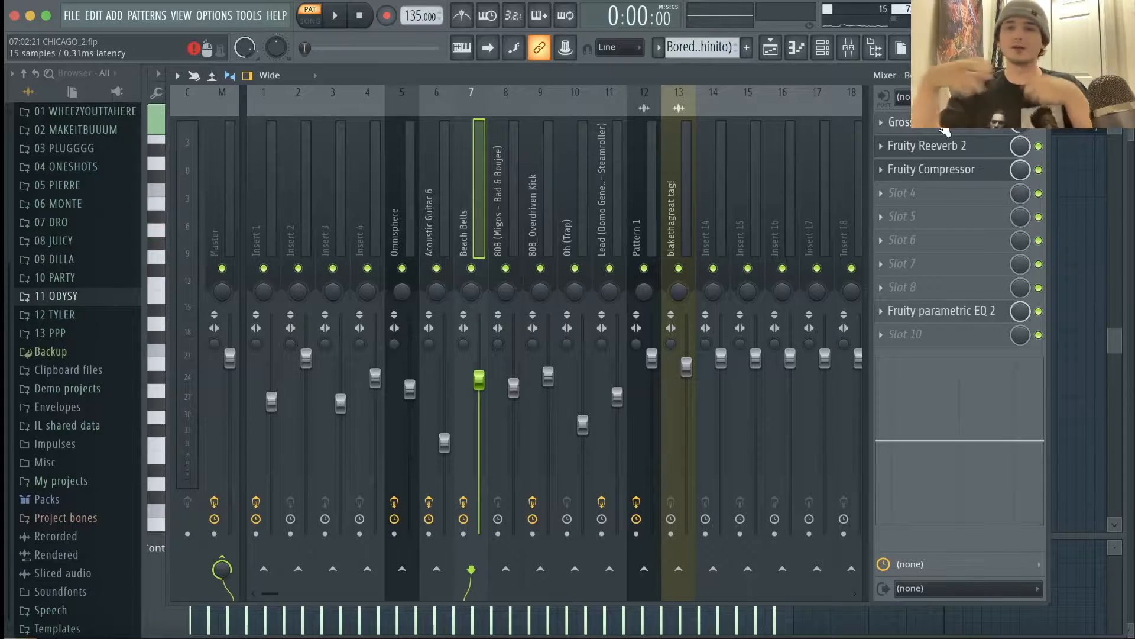
pyautogui.click(940, 123)
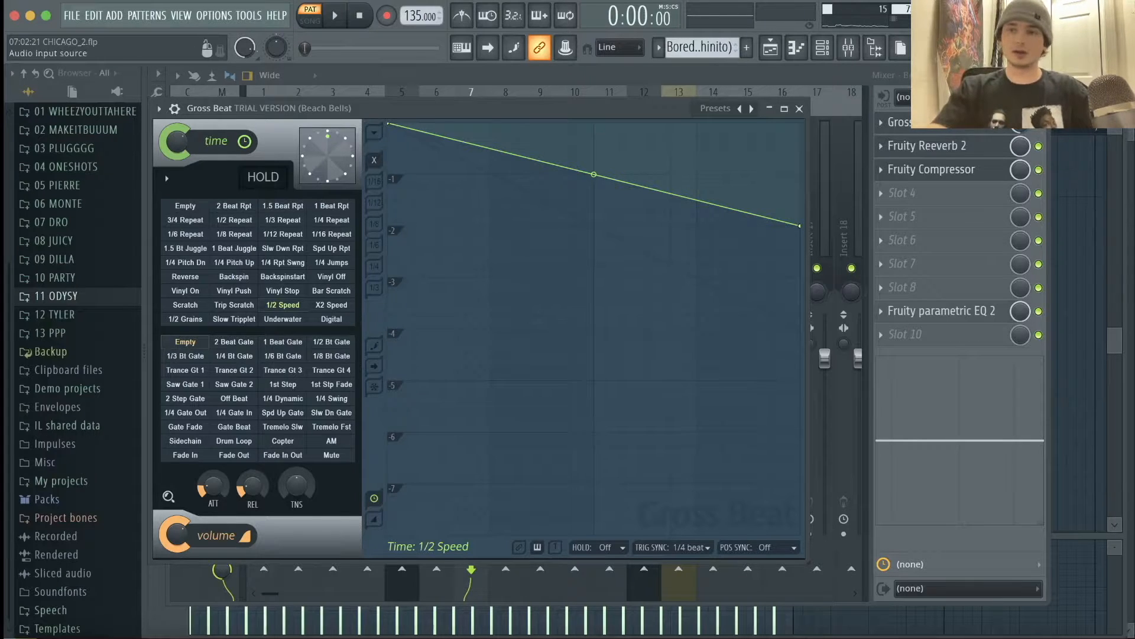
pyautogui.click(957, 146)
pyautogui.click(933, 172)
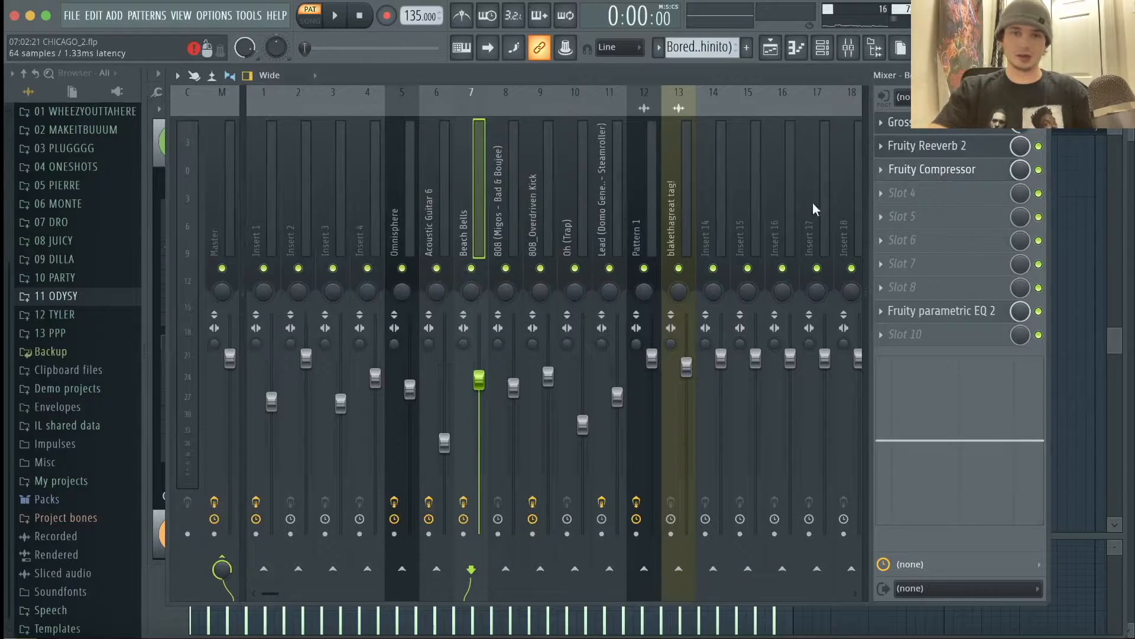
pyautogui.click(964, 177)
pyautogui.click(963, 178)
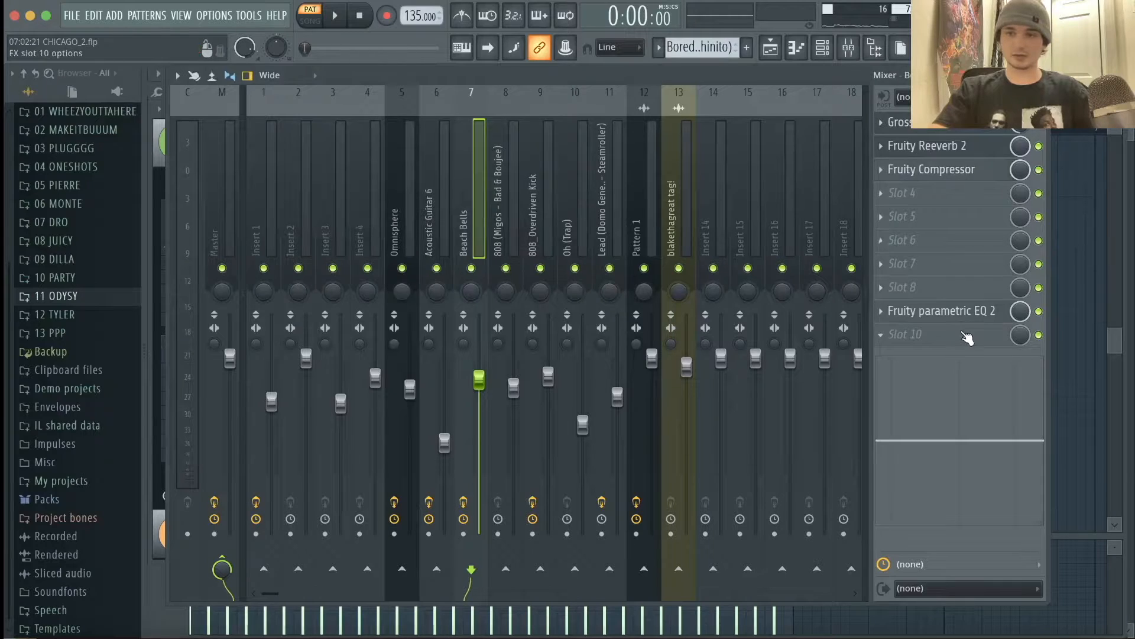
# Step: Inspect the Fruity parametric EQ 2 curve on the Beach Bells mixer track and return to the playlist
pyautogui.click(946, 311)
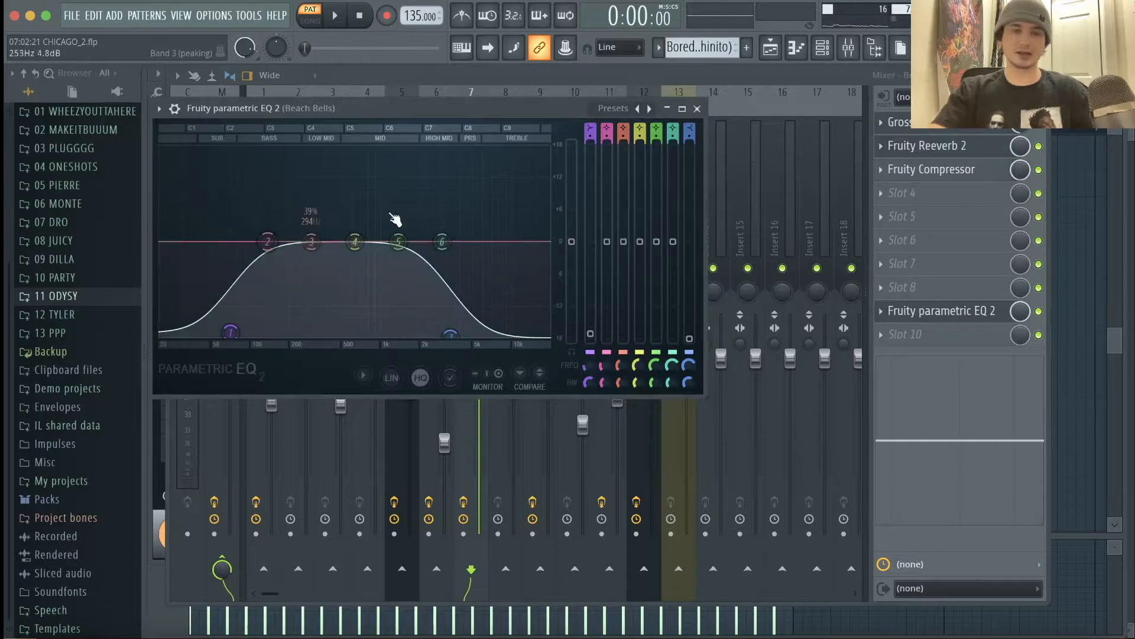
pyautogui.click(697, 108)
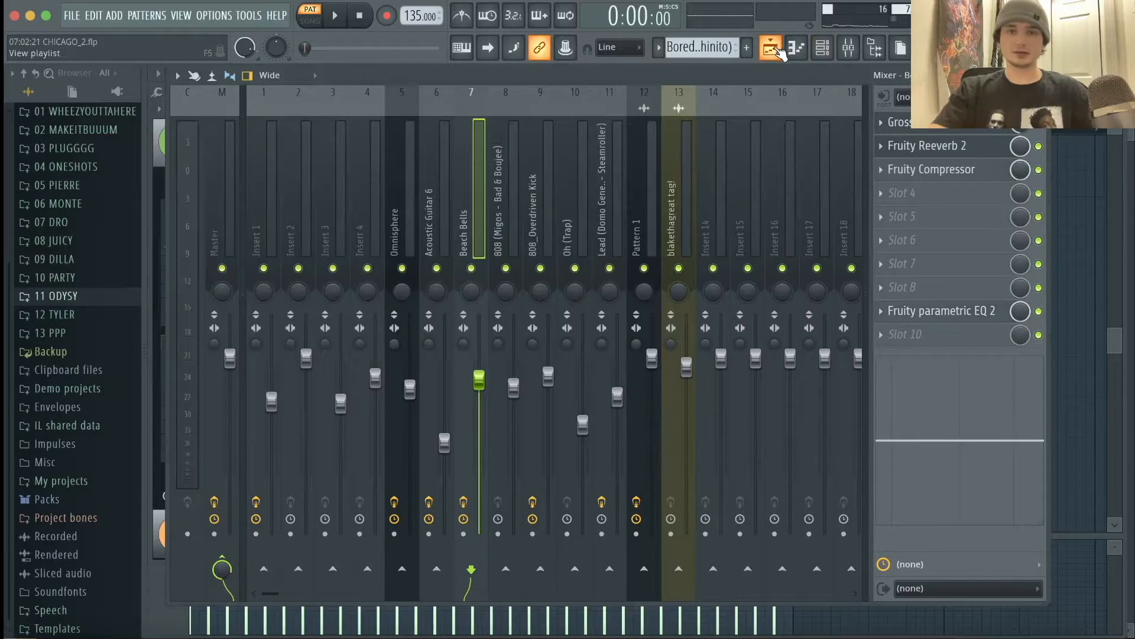
pyautogui.click(770, 48)
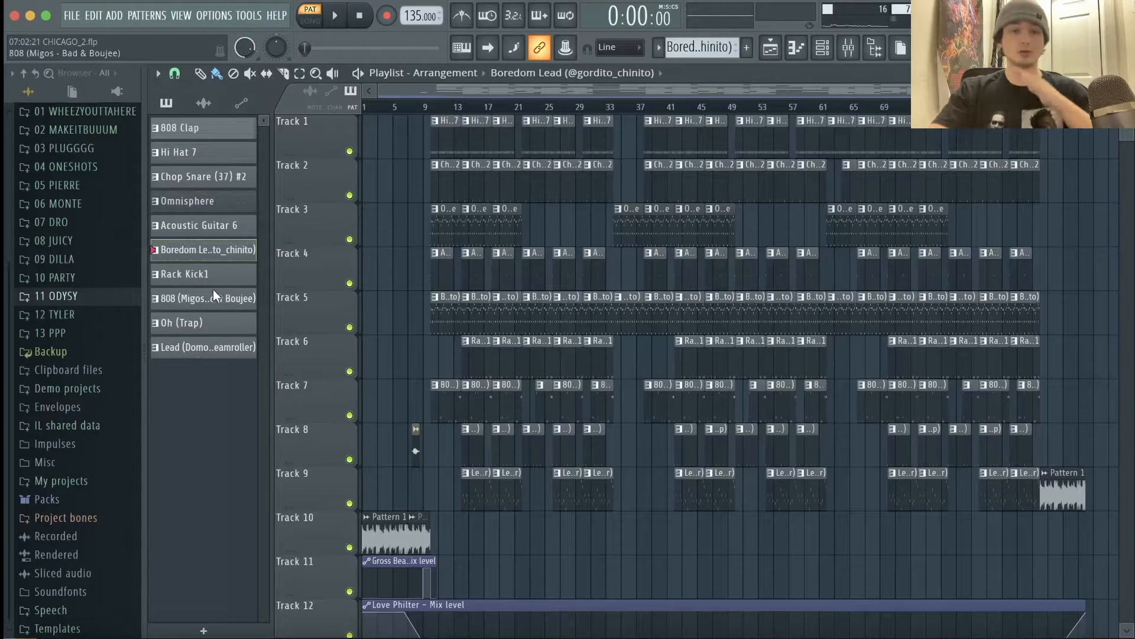
# Step: Open the Lead (Domo Genesis - Steamroller) pattern in the piano roll and play it from the start
pyautogui.click(206, 348)
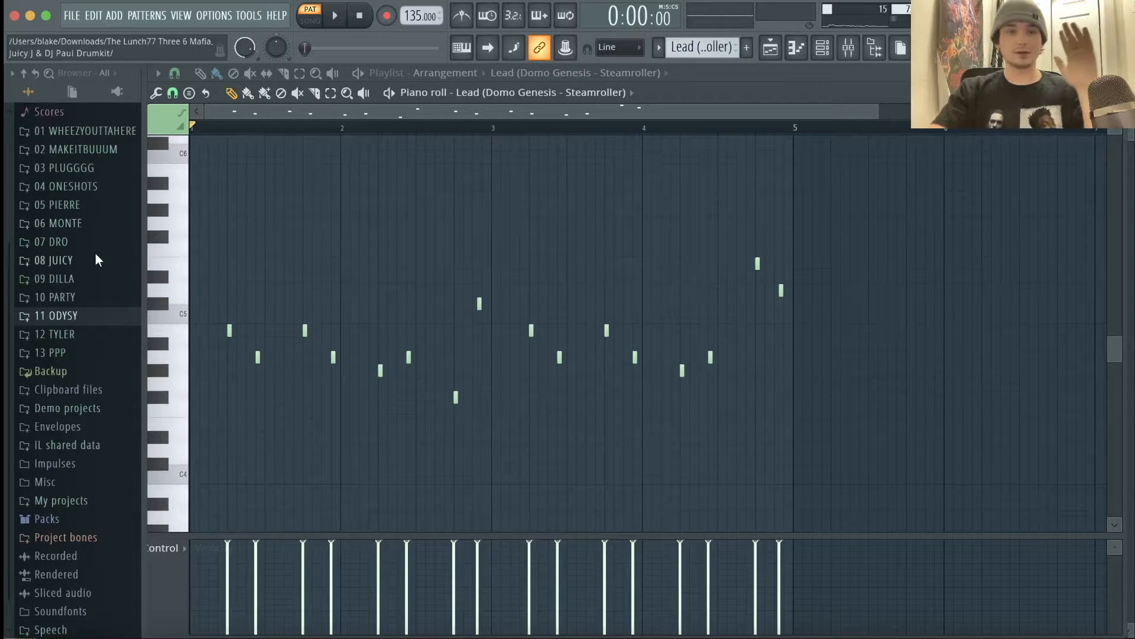
pyautogui.scroll(2, 95, 254)
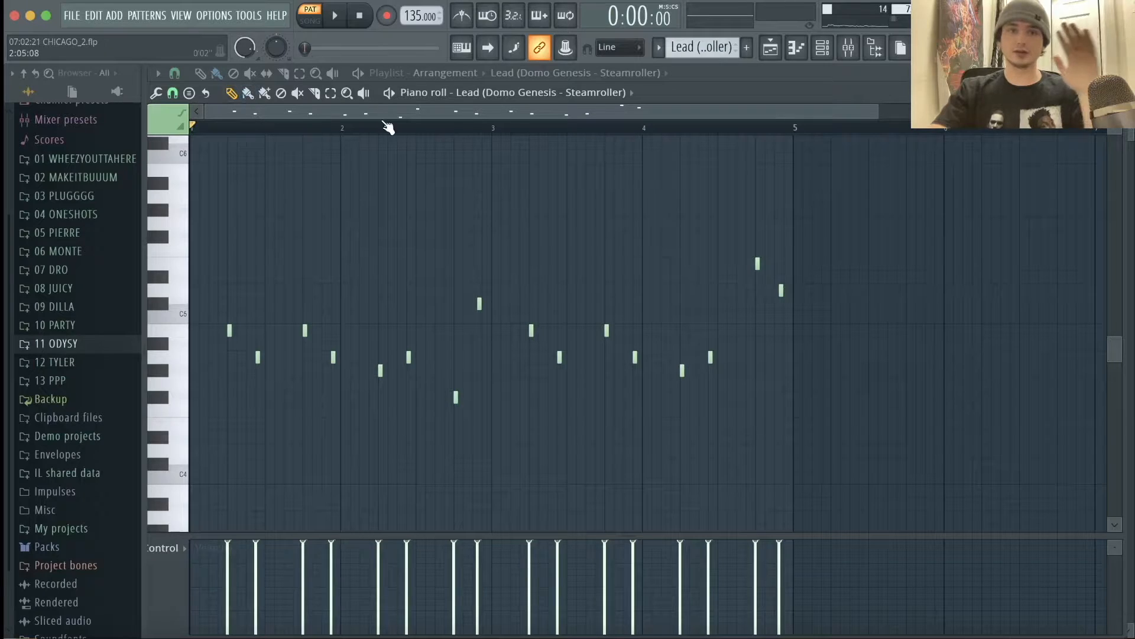
pyautogui.press('space')
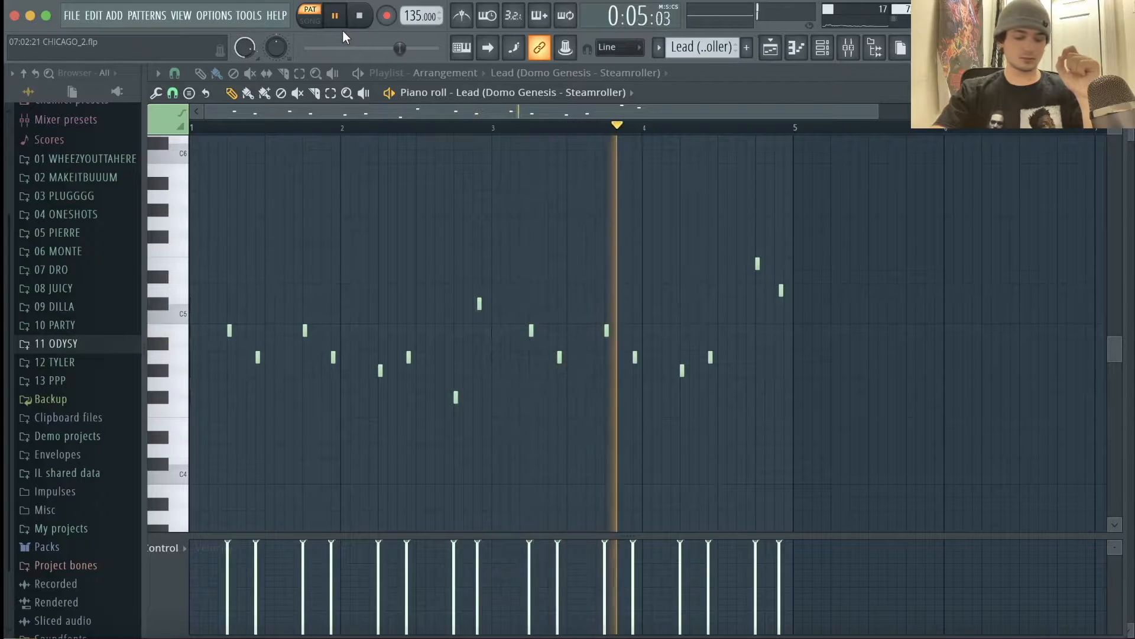
pyautogui.press('space')
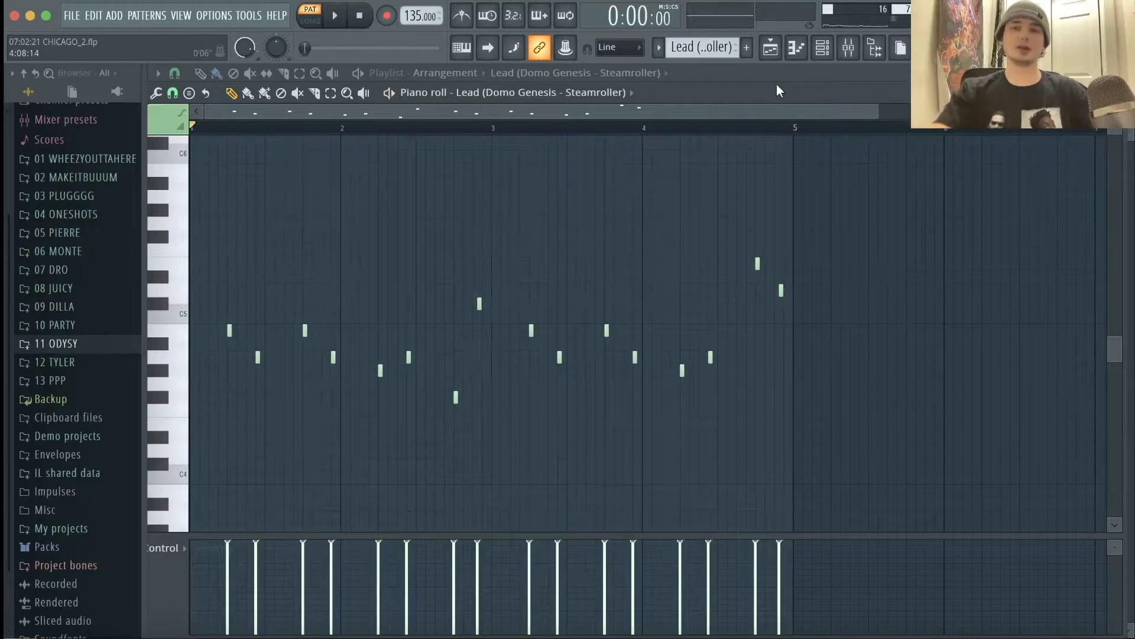
# Step: Open the Rack Kick1 pattern in the piano roll, play it from the start and stop playback
pyautogui.press('F7')
pyautogui.click(211, 275)
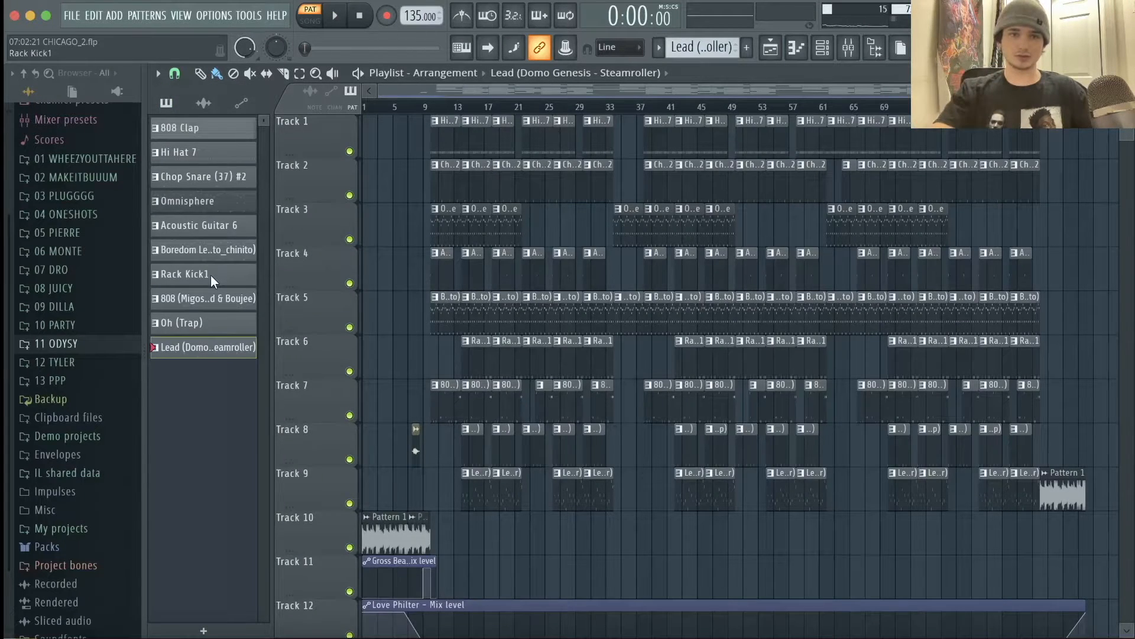
pyautogui.press('F7')
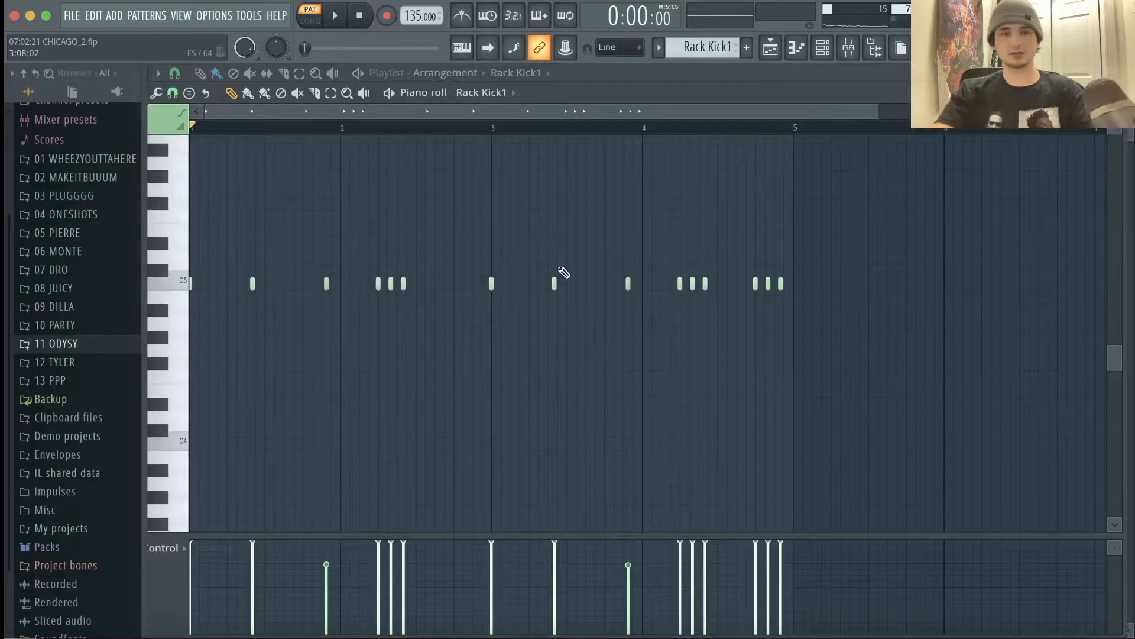
pyautogui.press('space')
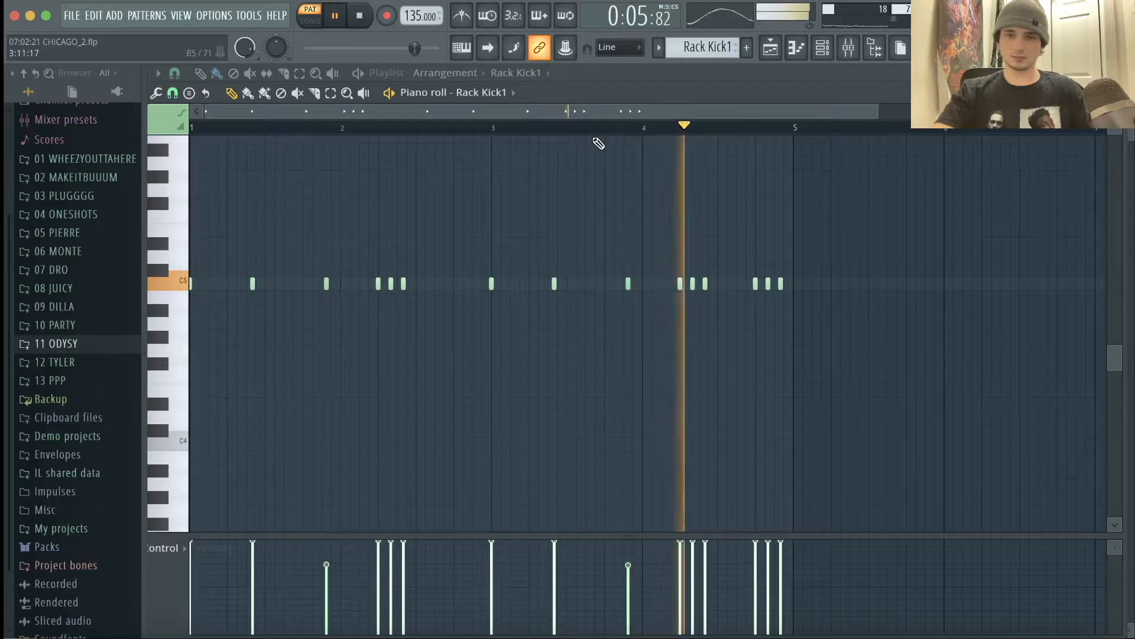
pyautogui.press('space')
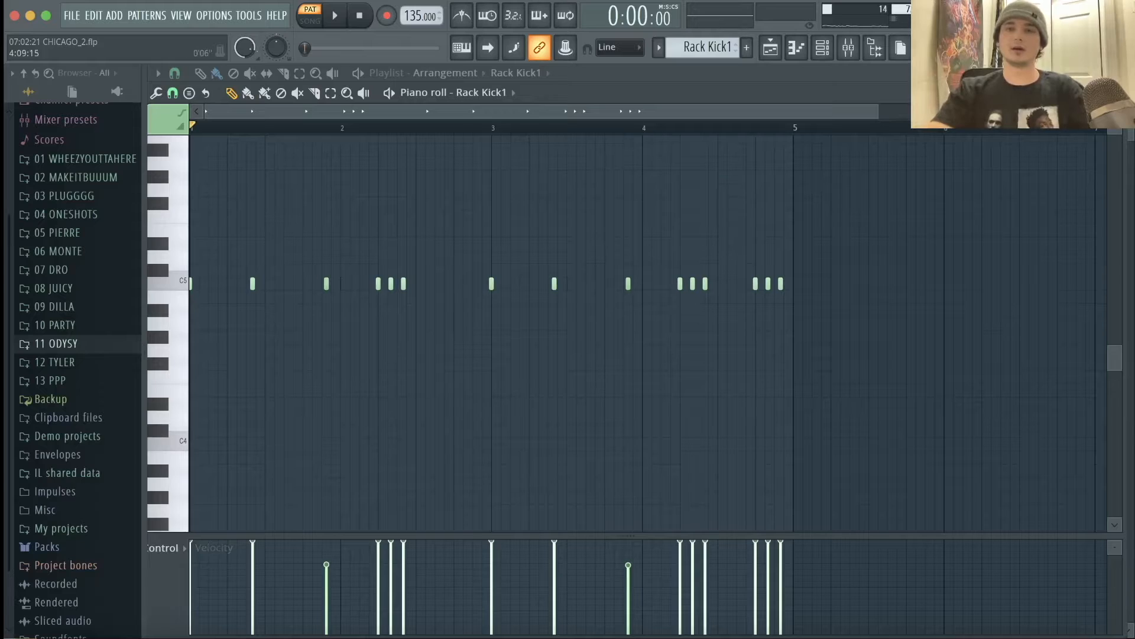
# Step: Open the 808 (Migos - Bad & Boujee) pattern in the piano roll and listen to its notes
pyautogui.click(776, 48)
pyautogui.doubleClick(216, 300)
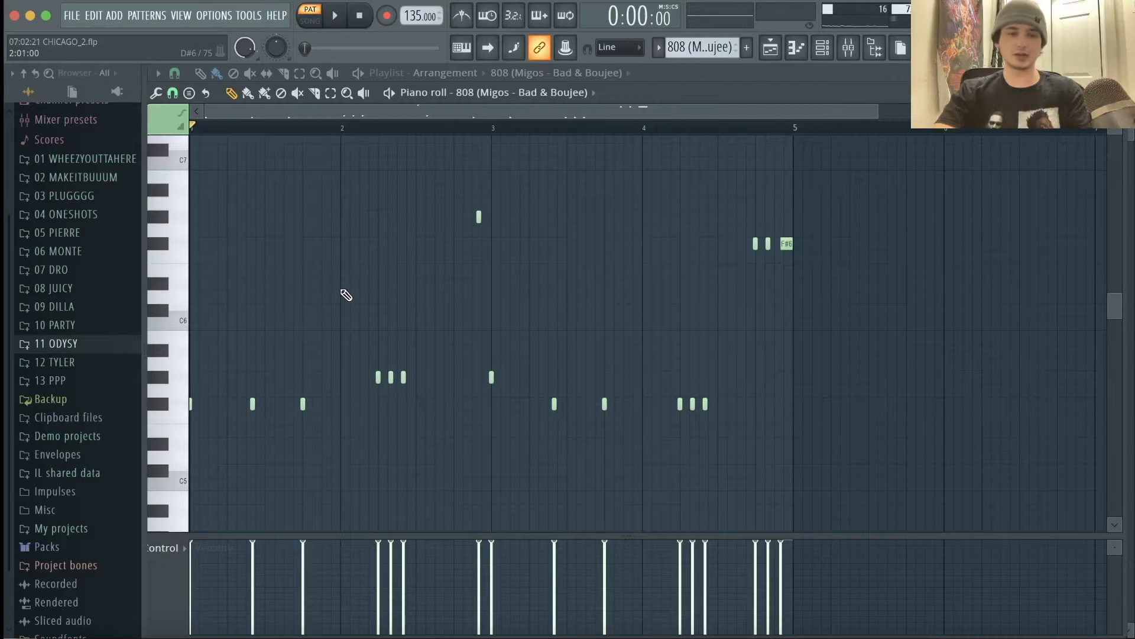
pyautogui.press('space')
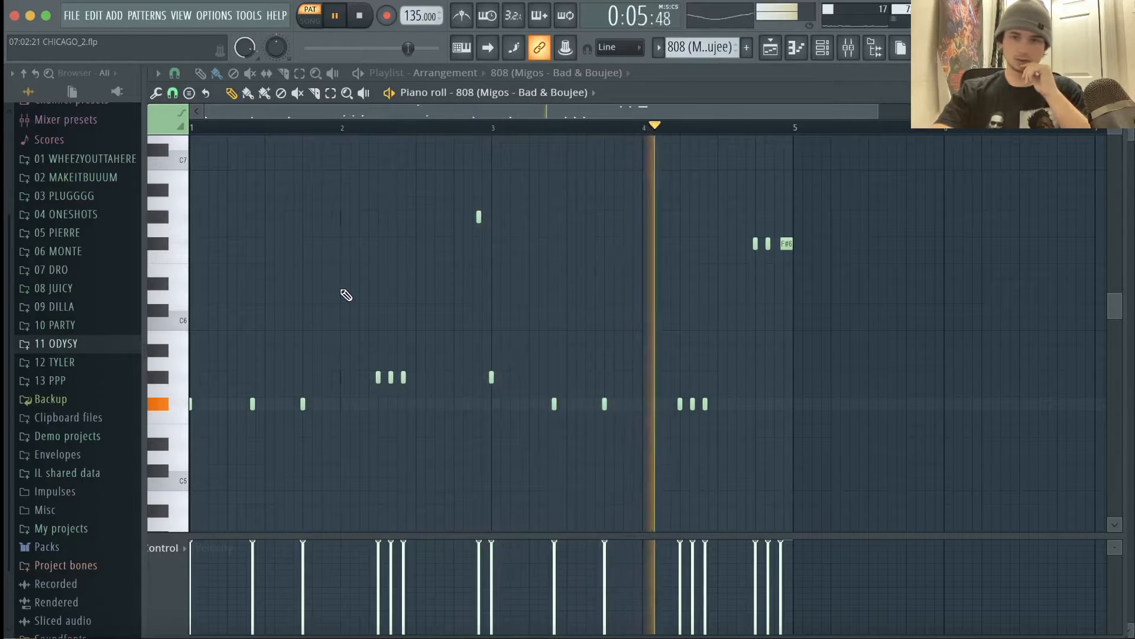
pyautogui.press('space')
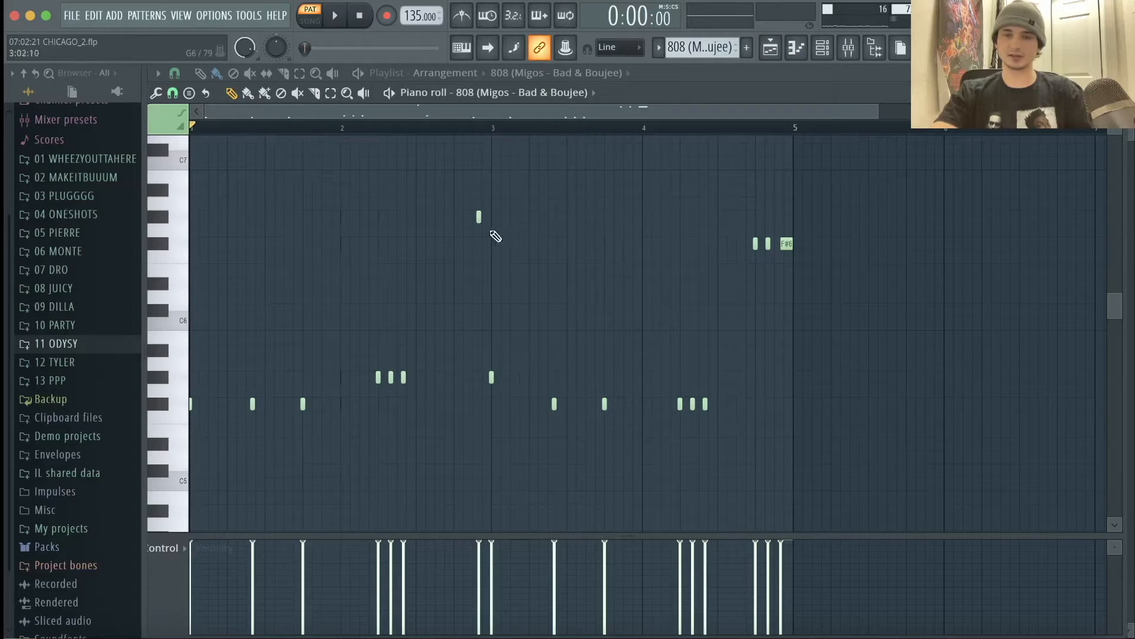
# Step: Open the Oh (Trap) pattern in the piano roll and listen to its vocal hits
pyautogui.click(773, 53)
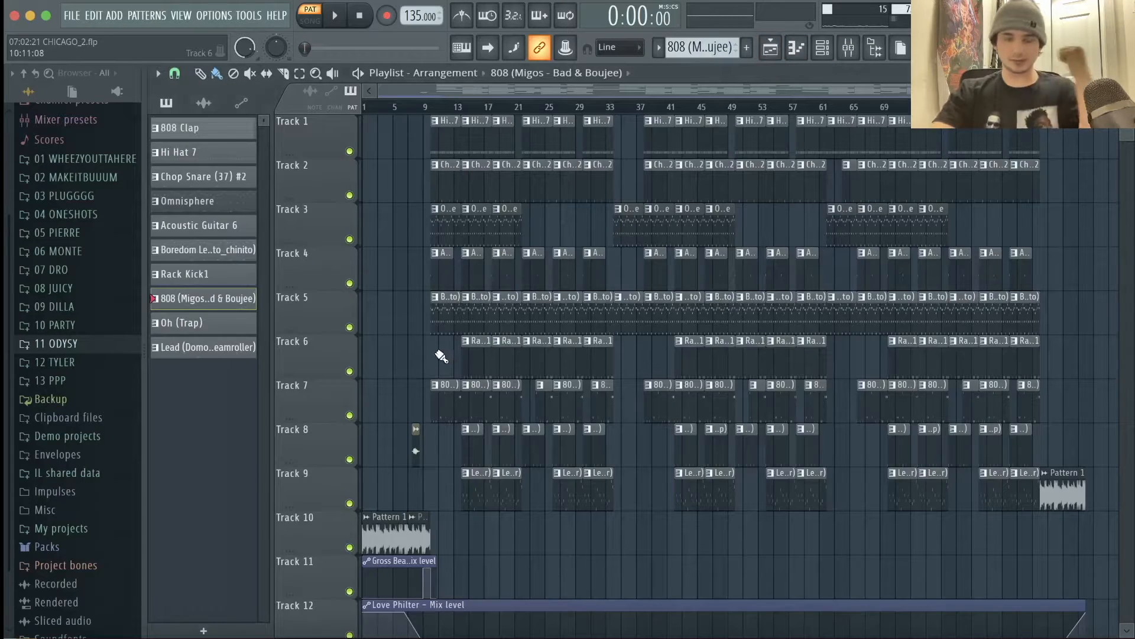
pyautogui.doubleClick(194, 321)
pyautogui.scroll(-4, 343, 291)
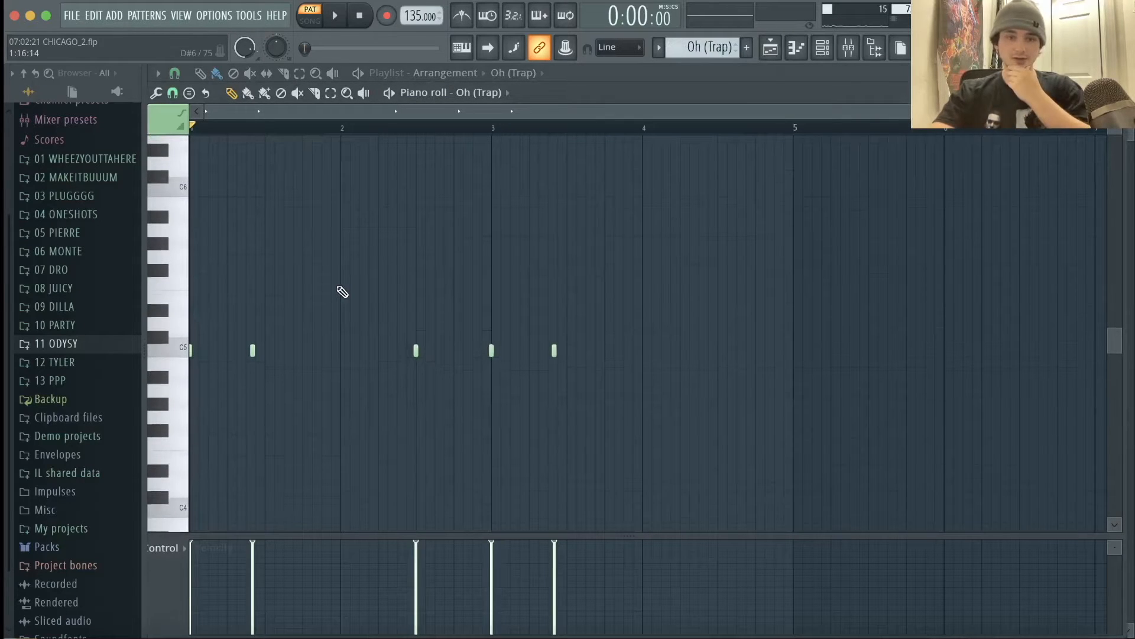
pyautogui.press('space')
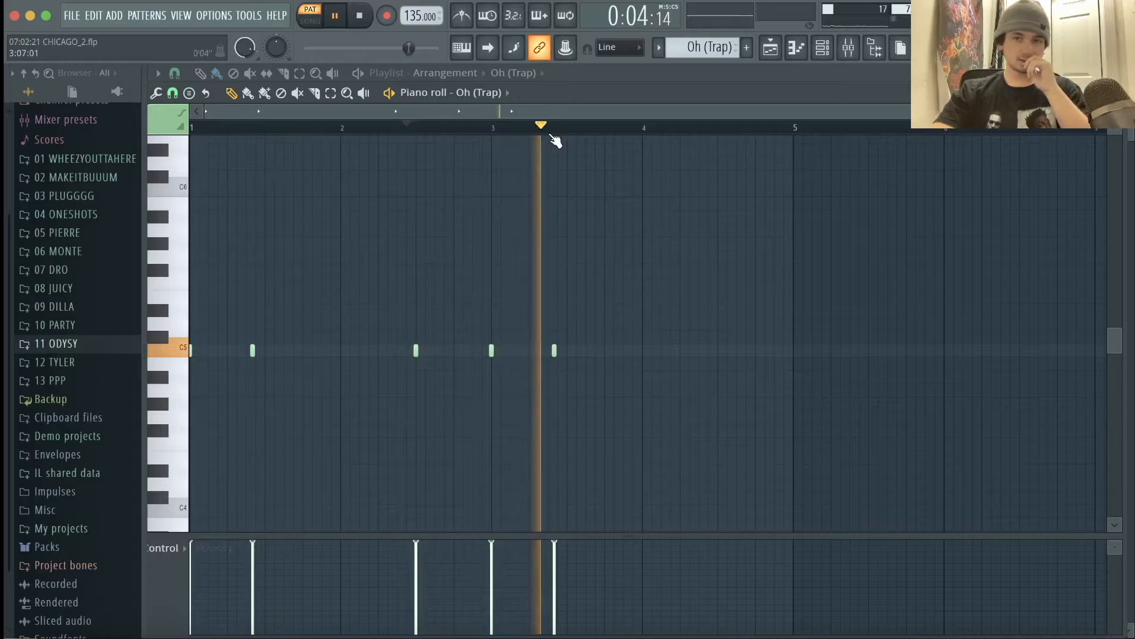
pyautogui.press('space')
# Step: Open the Hi Hat 7 pattern in the piano roll and play it from near the beginning of bar 1
pyautogui.click(770, 47)
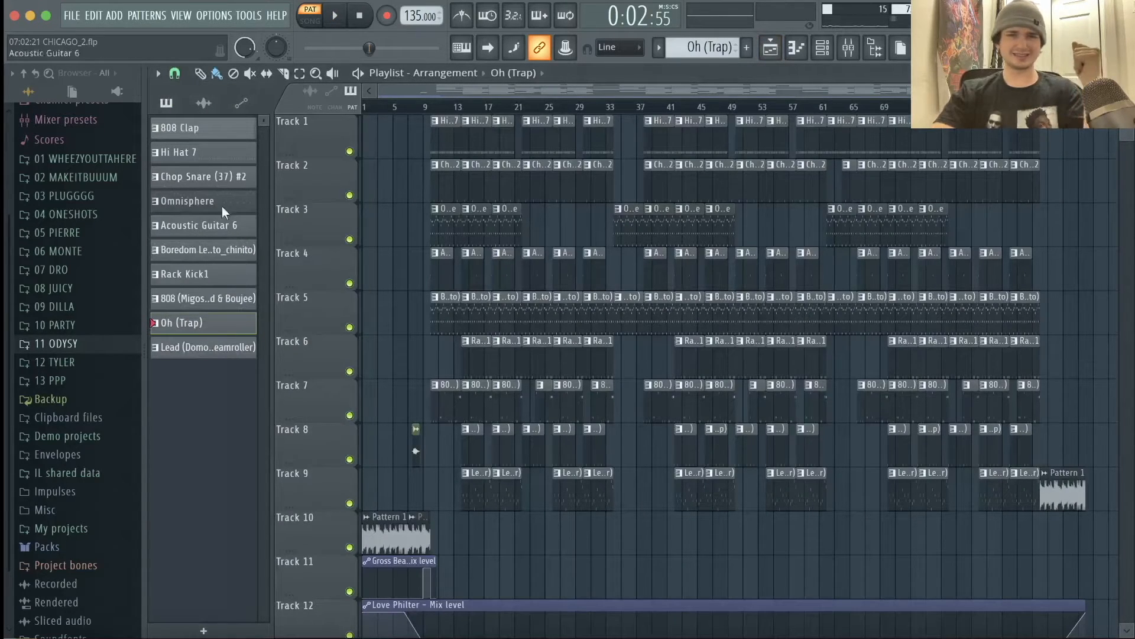
pyautogui.click(208, 155)
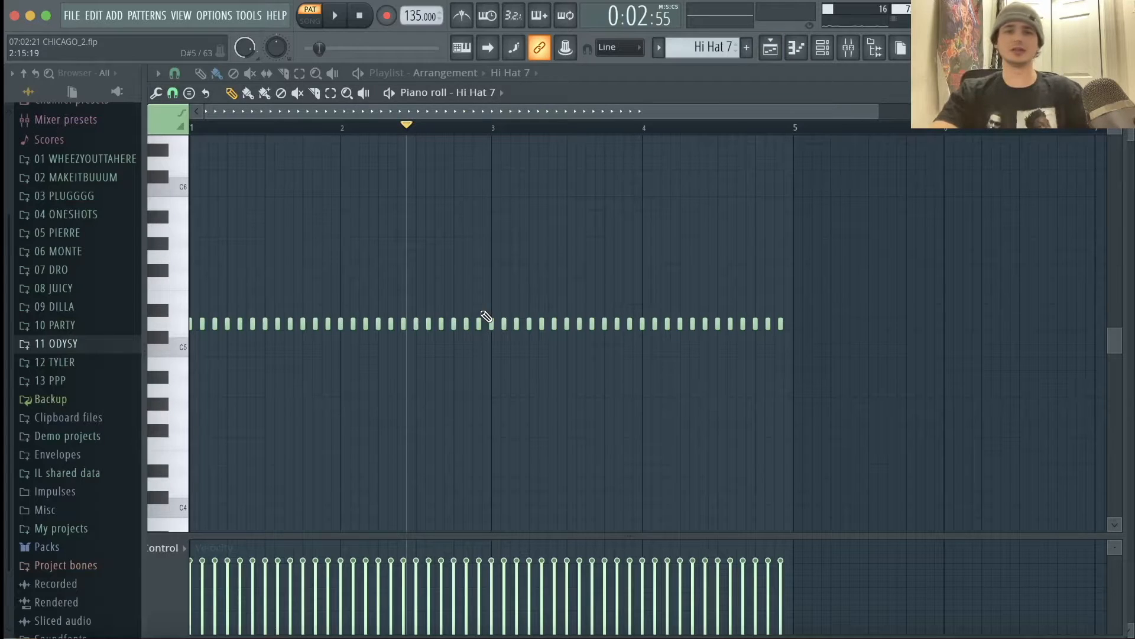
pyautogui.click(246, 127)
pyautogui.press('space')
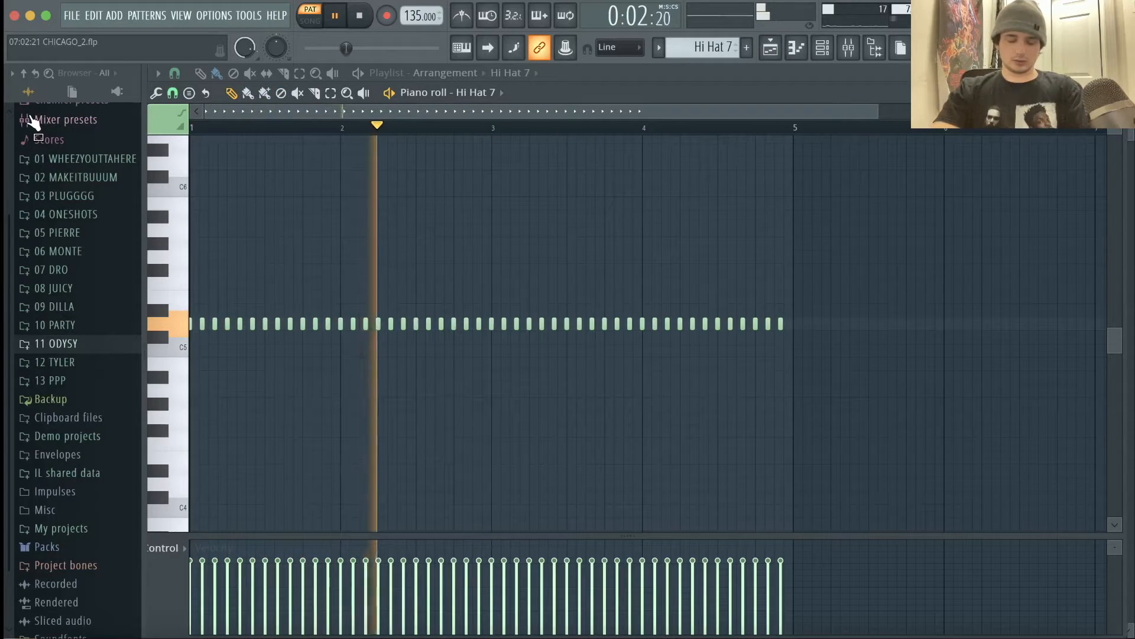
pyautogui.press('space')
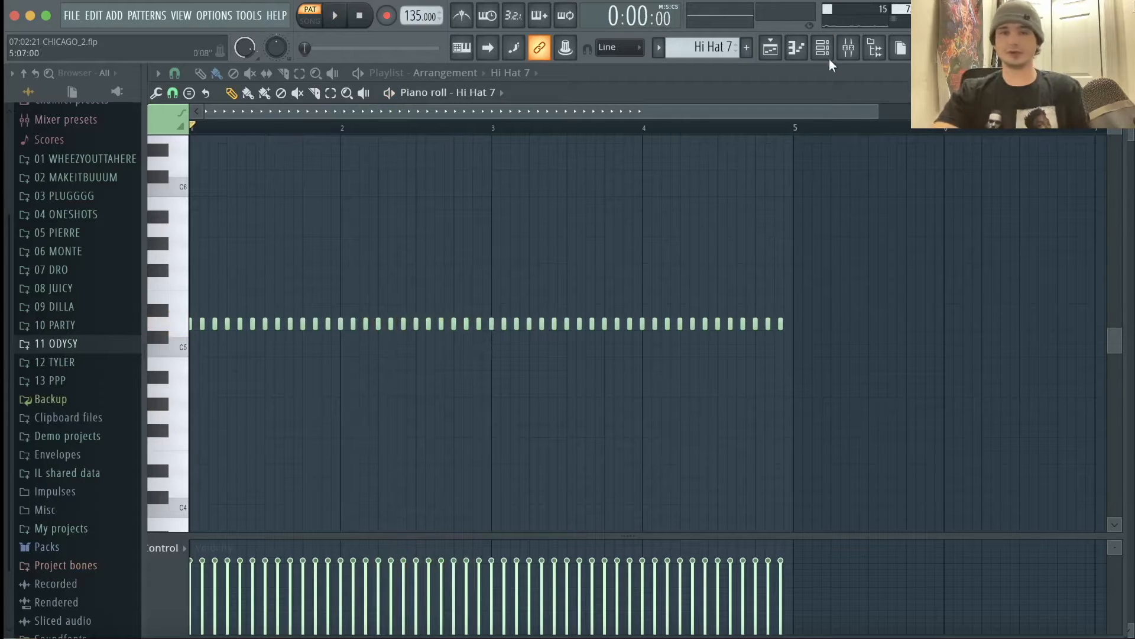
# Step: View the Chop Snare (37) #2 notes in the piano roll, move the playhead near the first hit, and return to the playlist
pyautogui.click(770, 49)
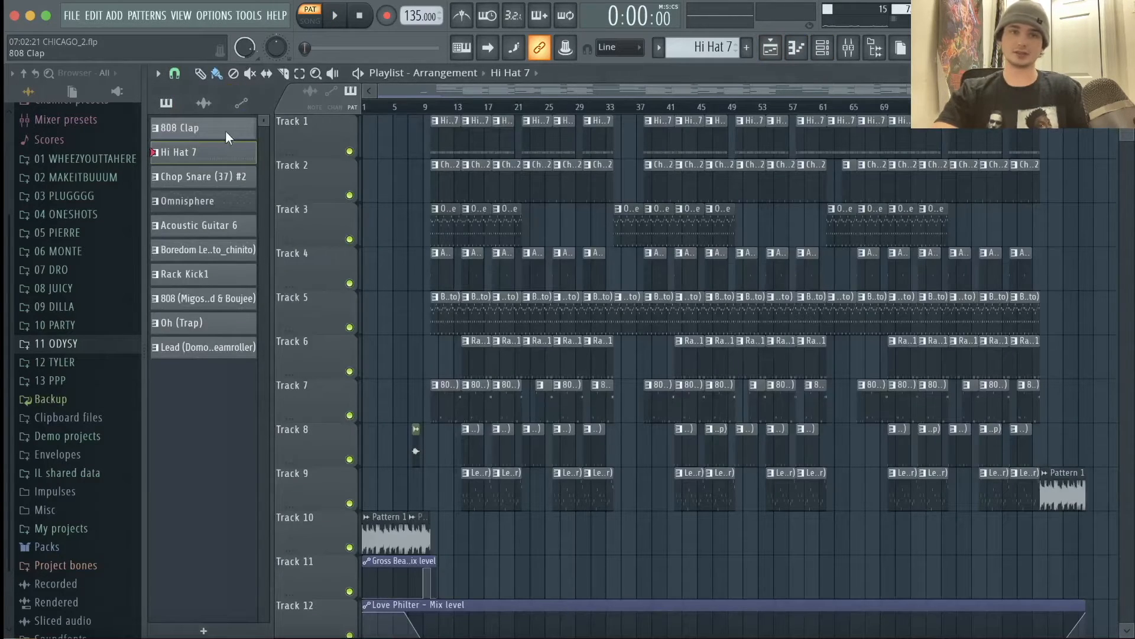
pyautogui.doubleClick(214, 173)
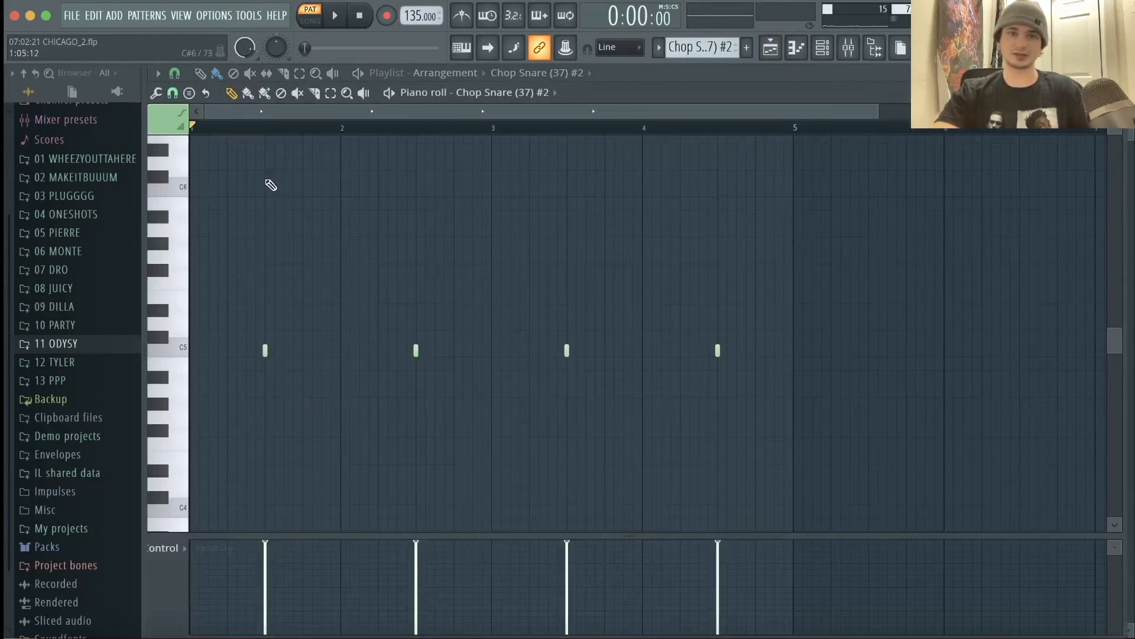
pyautogui.click(256, 127)
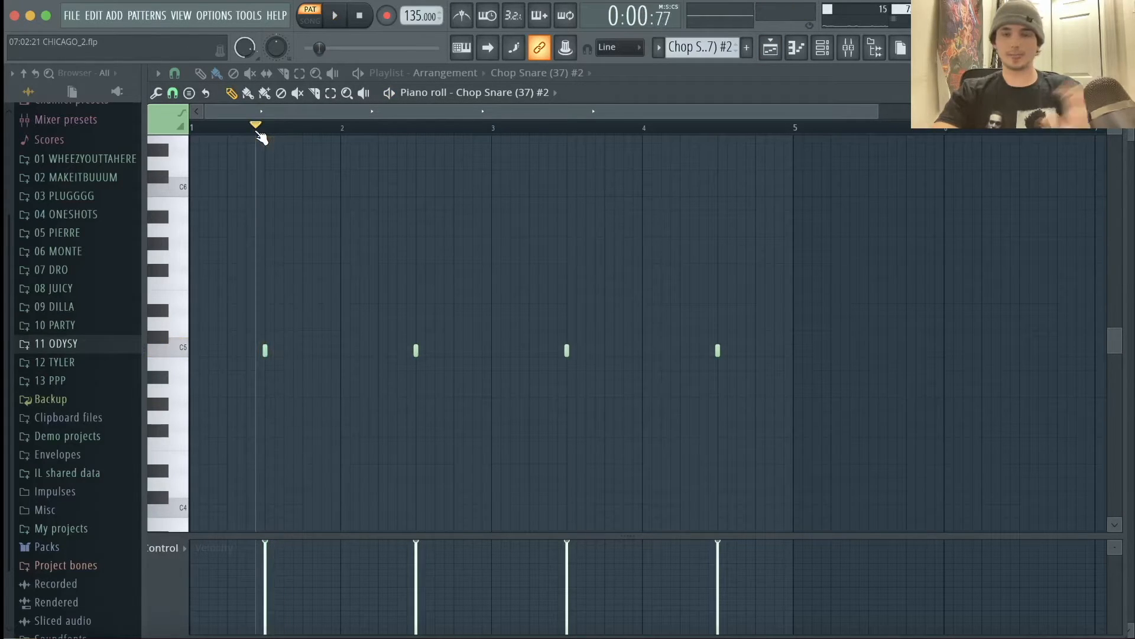
pyautogui.click(770, 49)
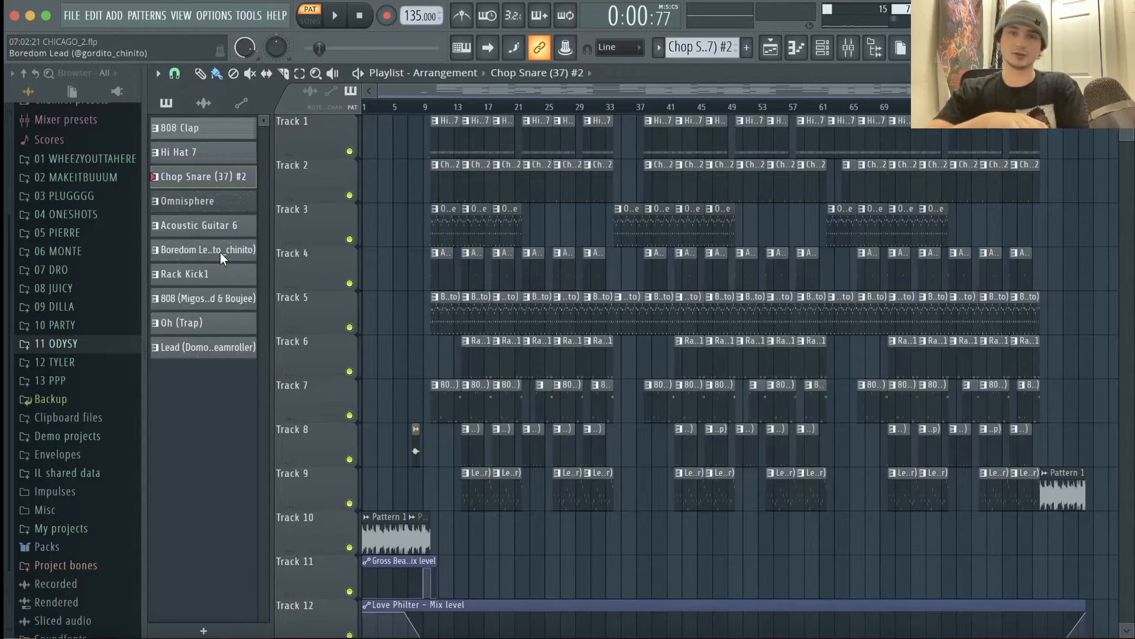
# Step: Switch playback to song mode and inspect the Fruity soft clipper on the Master mixer track, ending back in the playlist
pyautogui.click(309, 20)
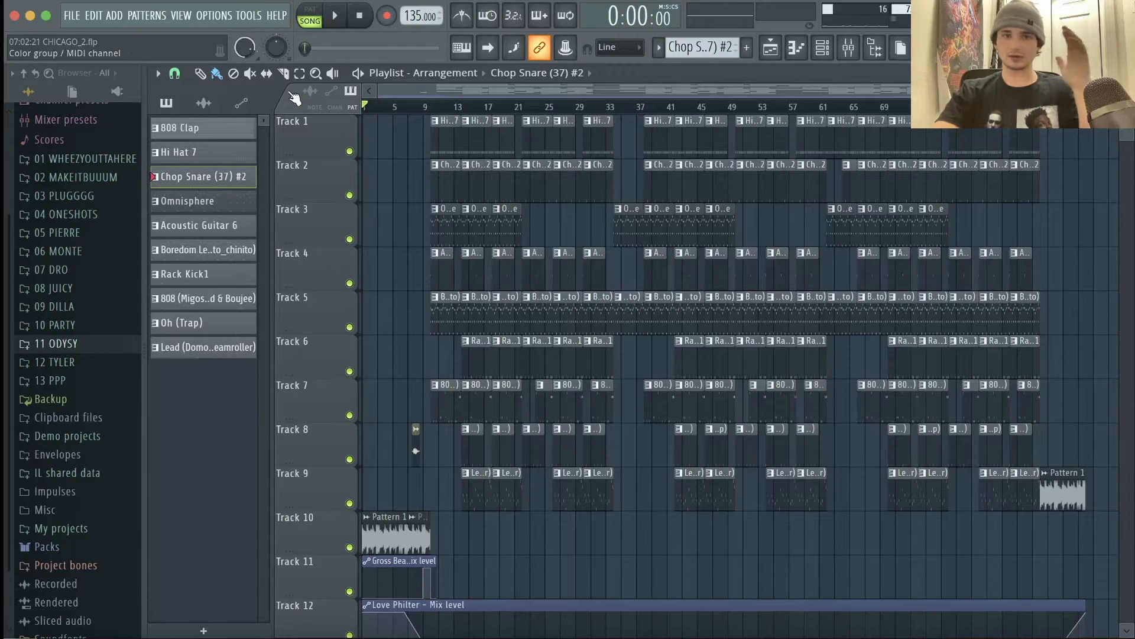
pyautogui.click(848, 48)
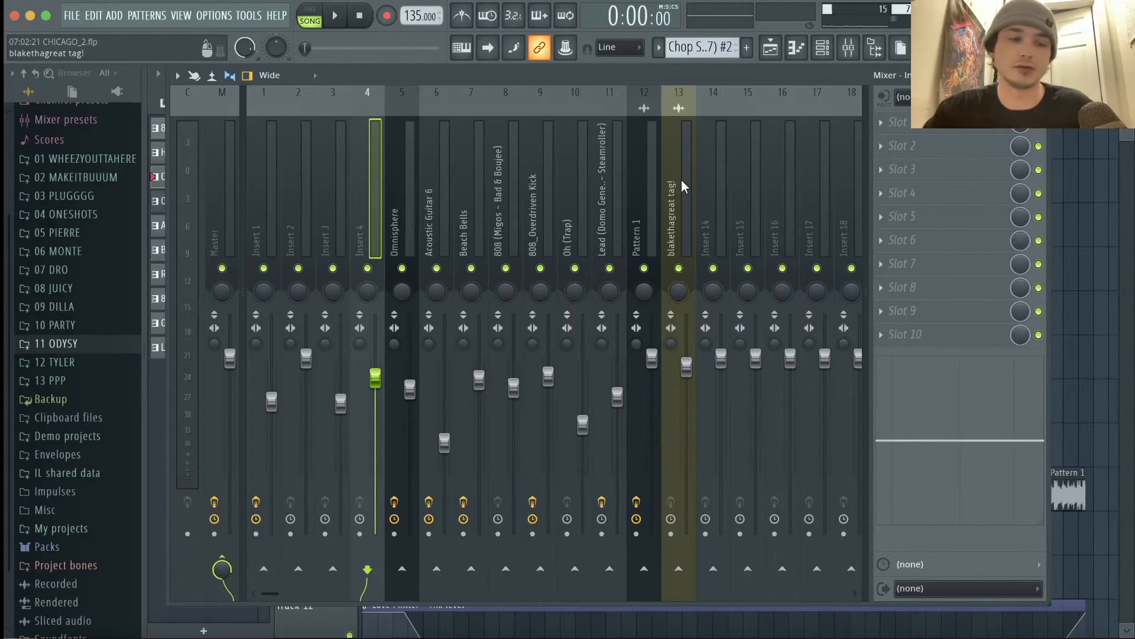
pyautogui.click(222, 178)
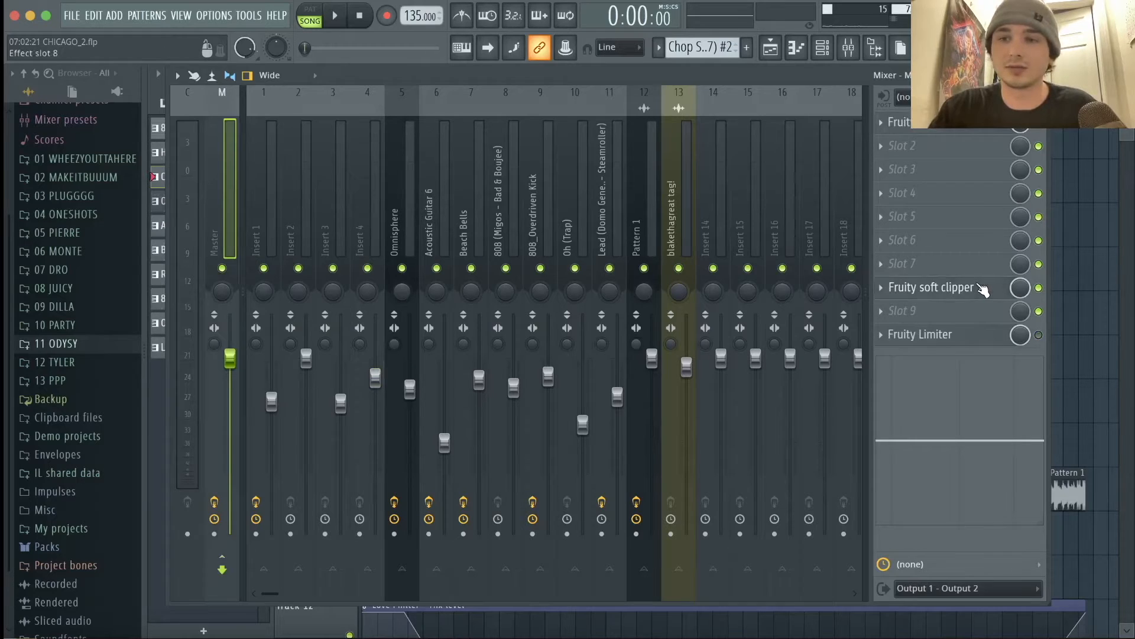
pyautogui.click(930, 287)
pyautogui.click(380, 128)
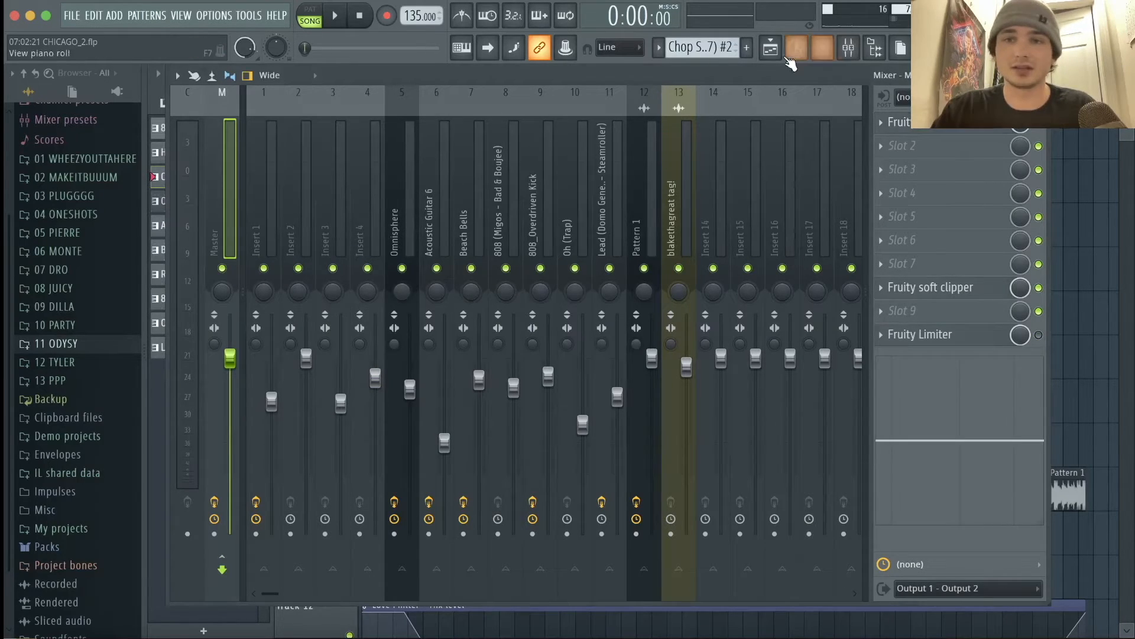
pyautogui.click(775, 52)
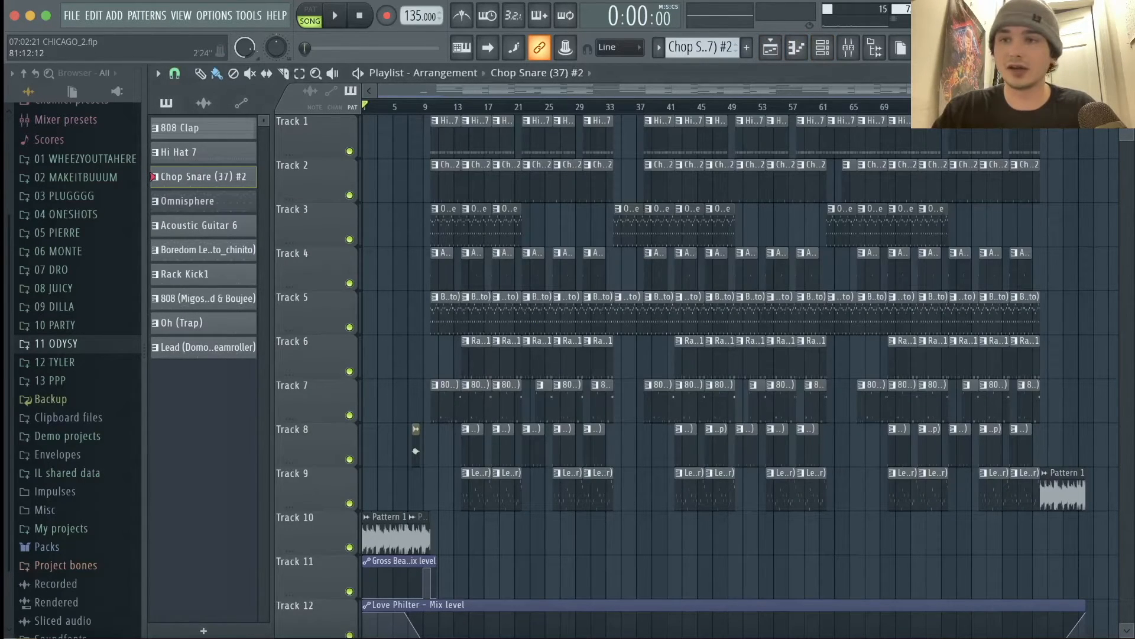
# Step: Try stretching the short last Pattern 1 audio clip of the Track 10 intro with Stretch on, and undo the stretch
pyautogui.scroll(-2, 740, 366)
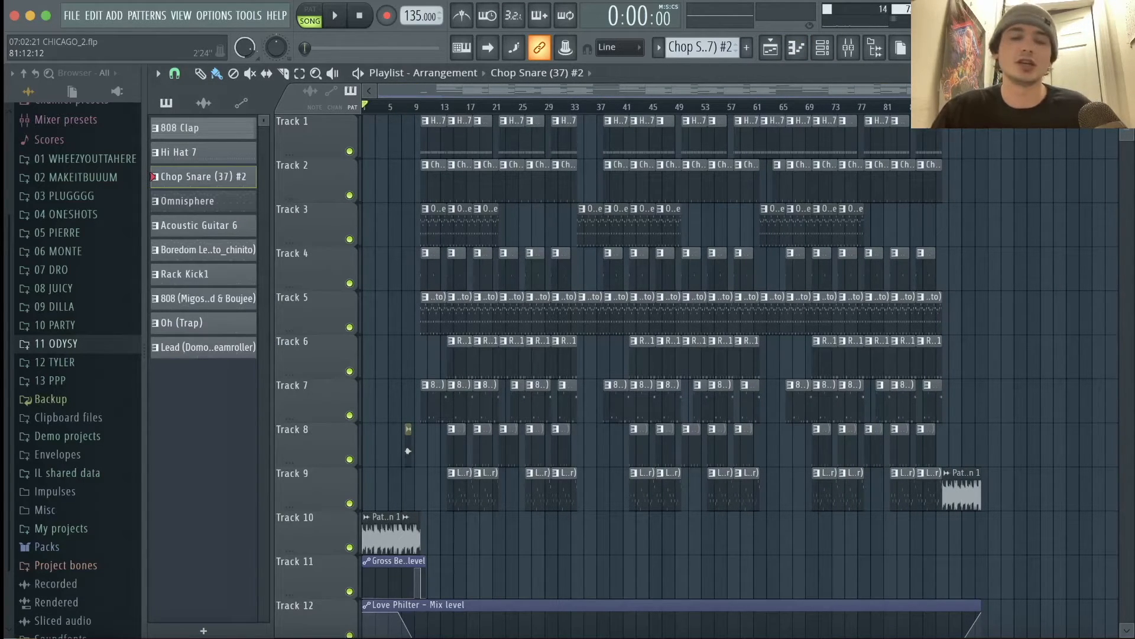
pyautogui.scroll(3, 448, 118)
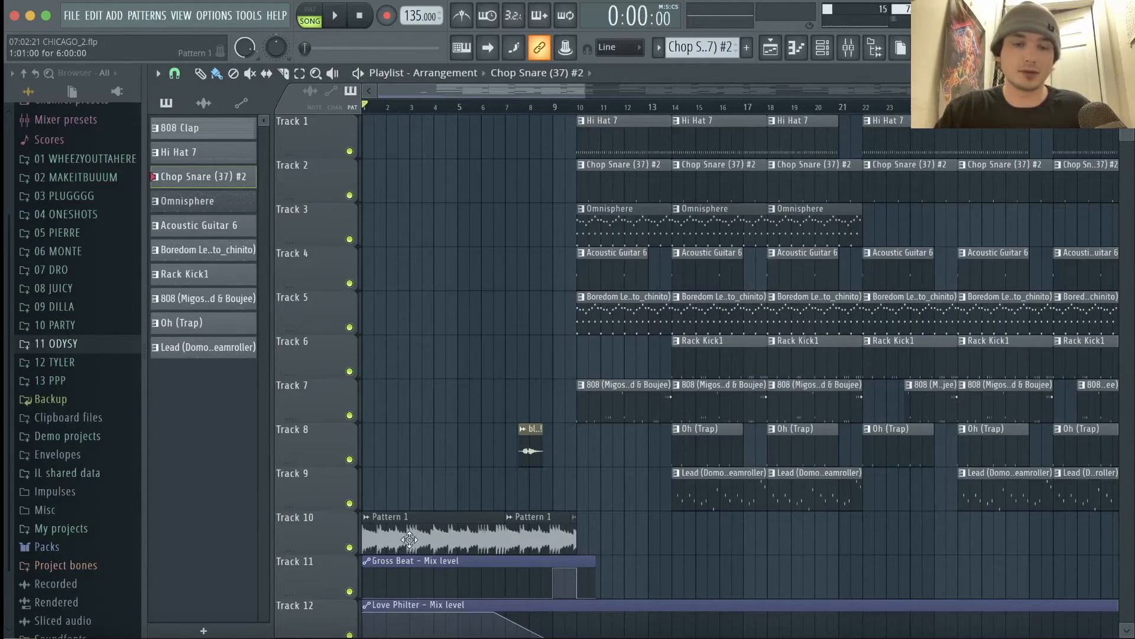
pyautogui.click(310, 91)
pyautogui.click(354, 107)
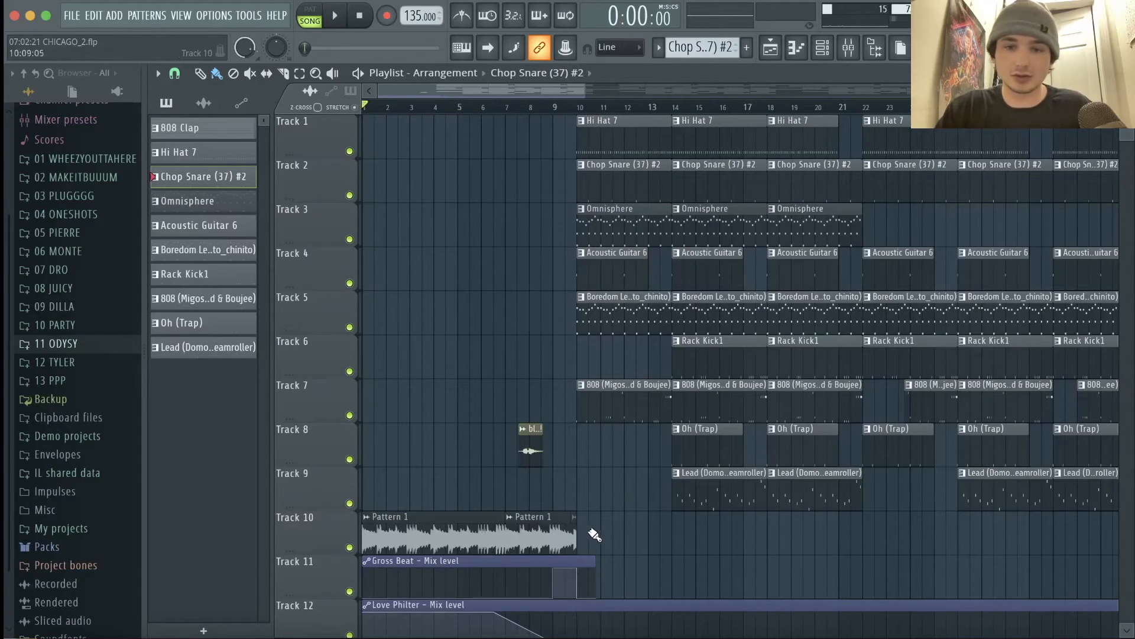
pyautogui.moveTo(575, 538); pyautogui.dragTo(600, 545)
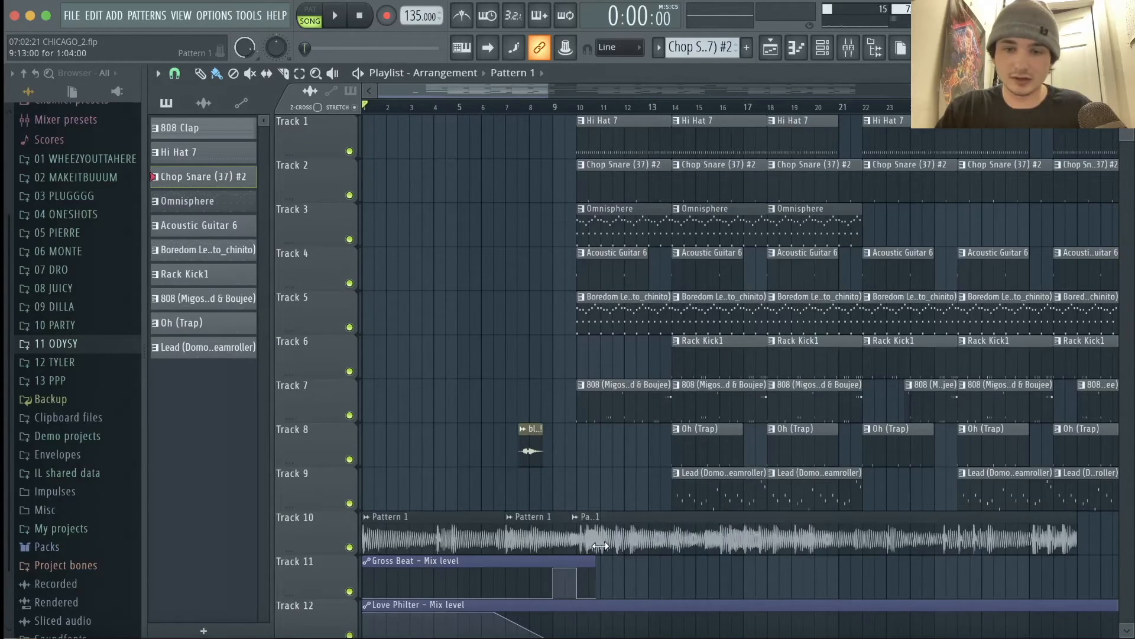
pyautogui.press('super+z')
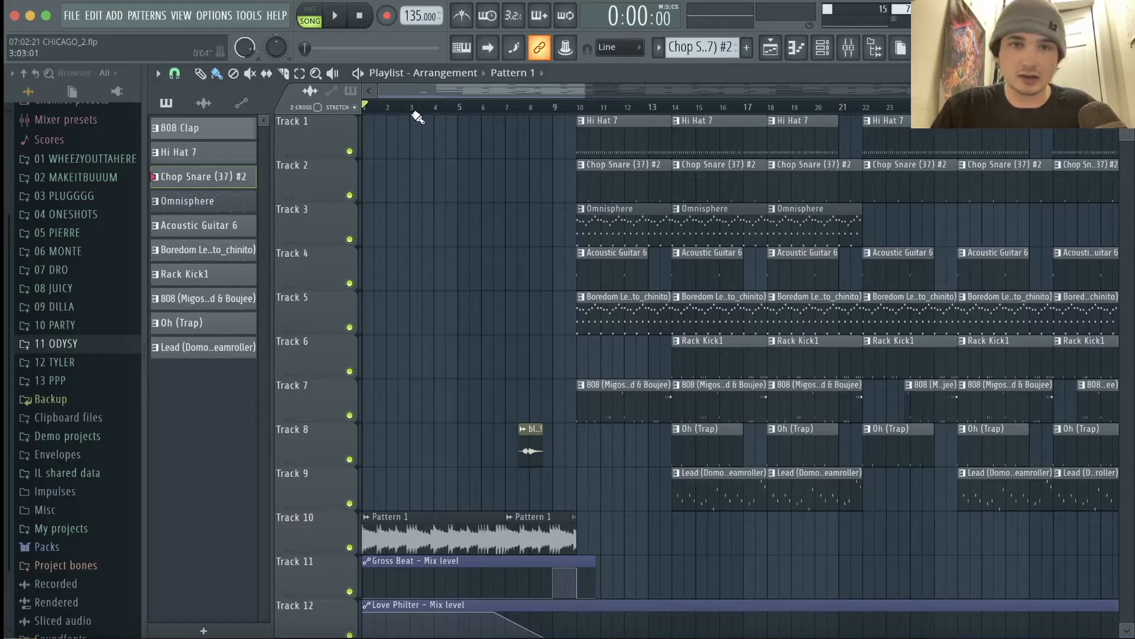
# Step: Play the song from bar 1 through the Track 10 intro into the first full section at bar 10, and stop playback
pyautogui.moveTo(584, 90); pyautogui.dragTo(443, 112)
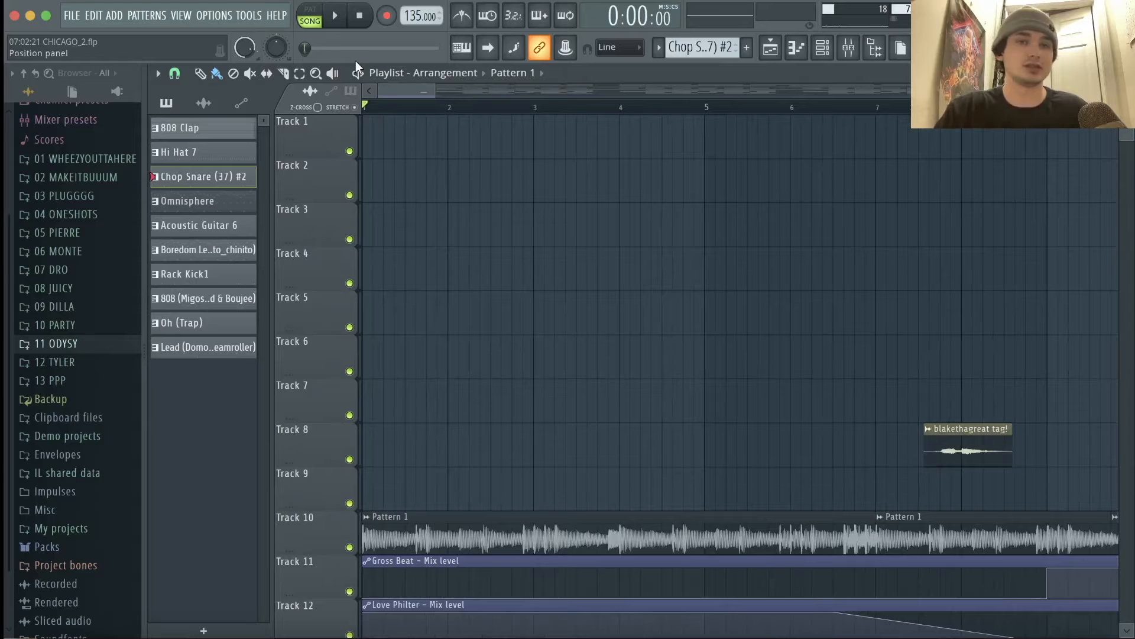
pyautogui.press('space')
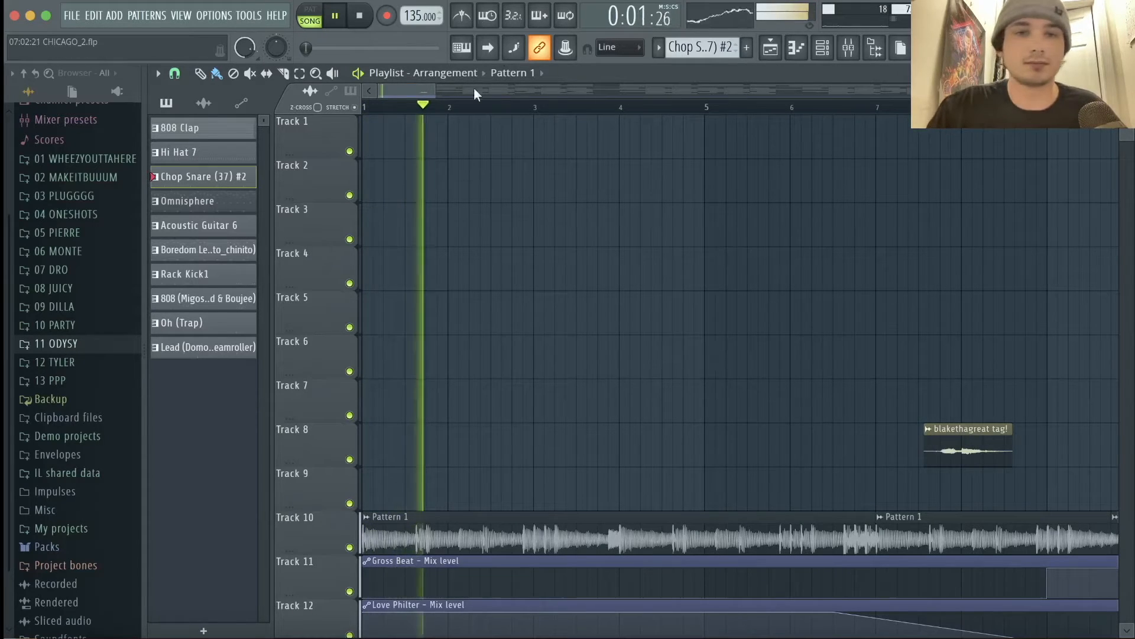
pyautogui.moveTo(432, 88); pyautogui.dragTo(709, 92)
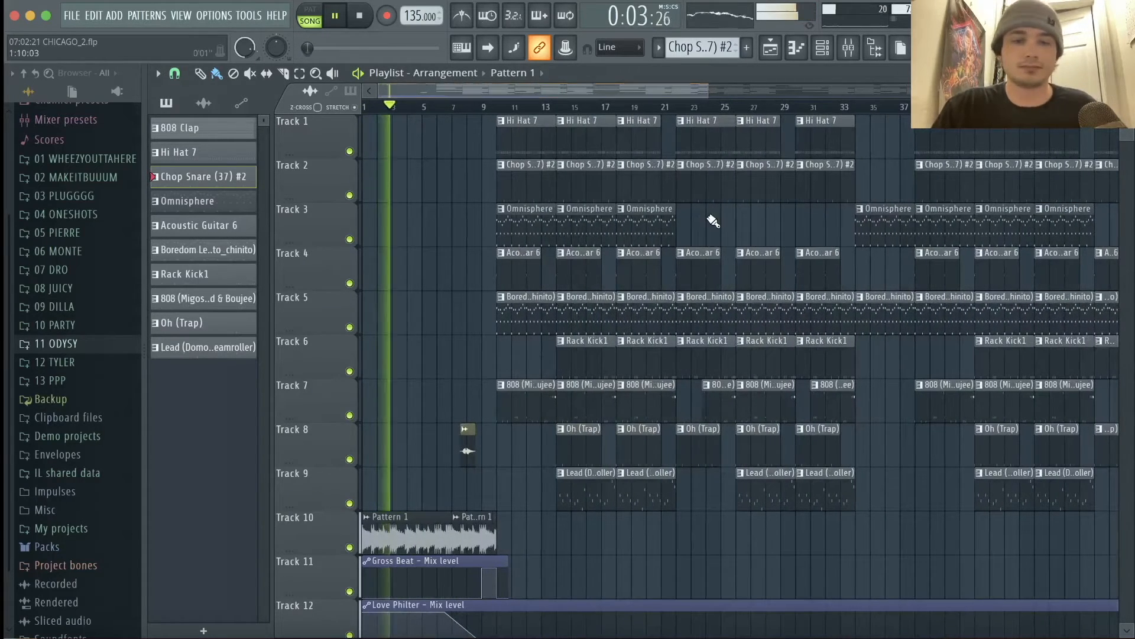
pyautogui.scroll(-3, 459, 286)
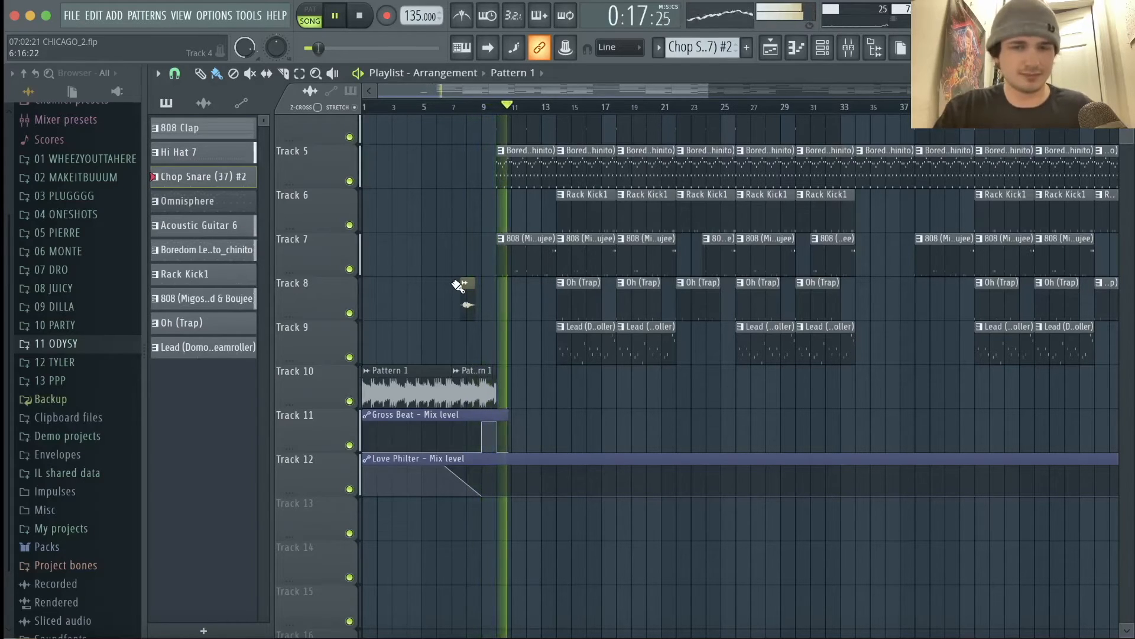
pyautogui.press('space')
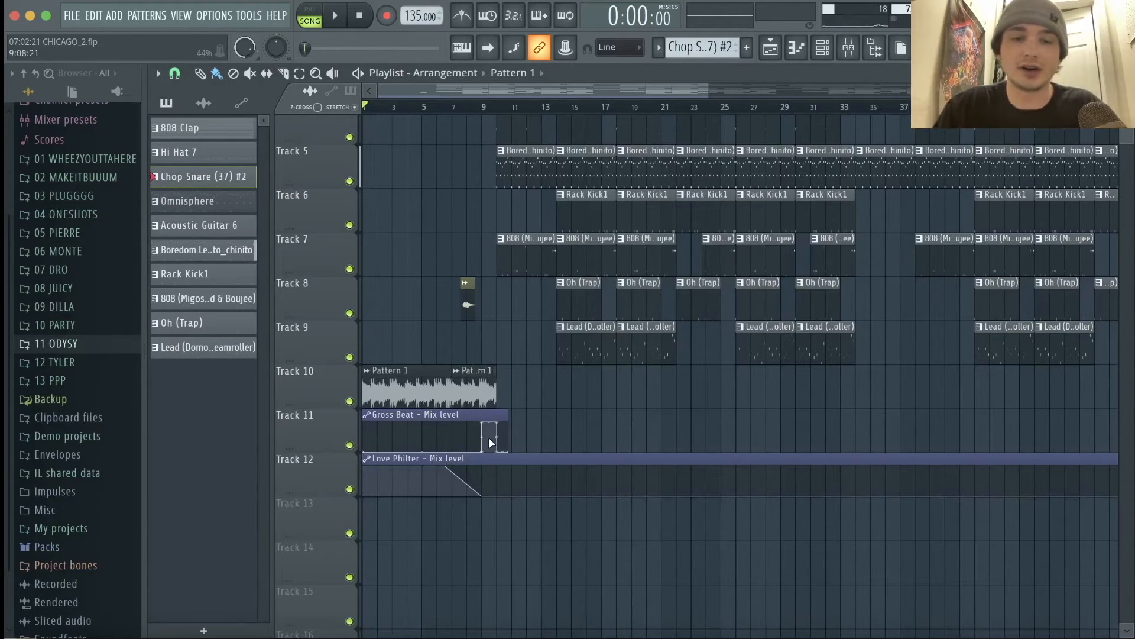
# Step: Place the playhead at bar 9, where the Gross Beat mix level automation rises, and check the mixer before returning to the playlist
pyautogui.keyDown('ctrl'); pyautogui.scroll(5, 489, 438); pyautogui.keyUp('ctrl')
pyautogui.click(484, 107)
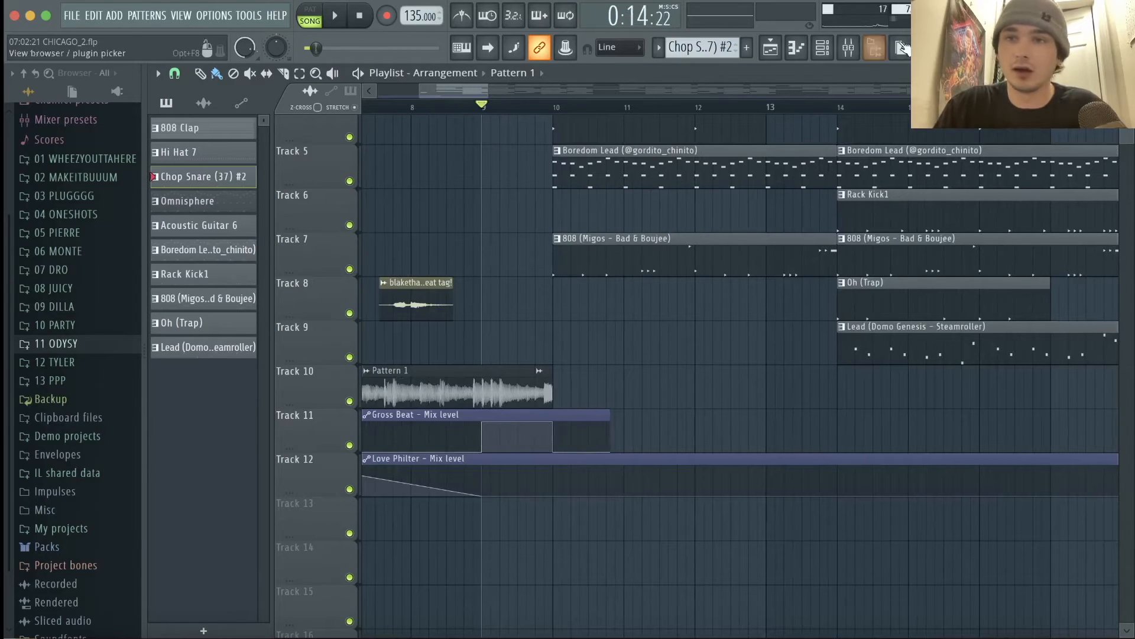
pyautogui.click(848, 47)
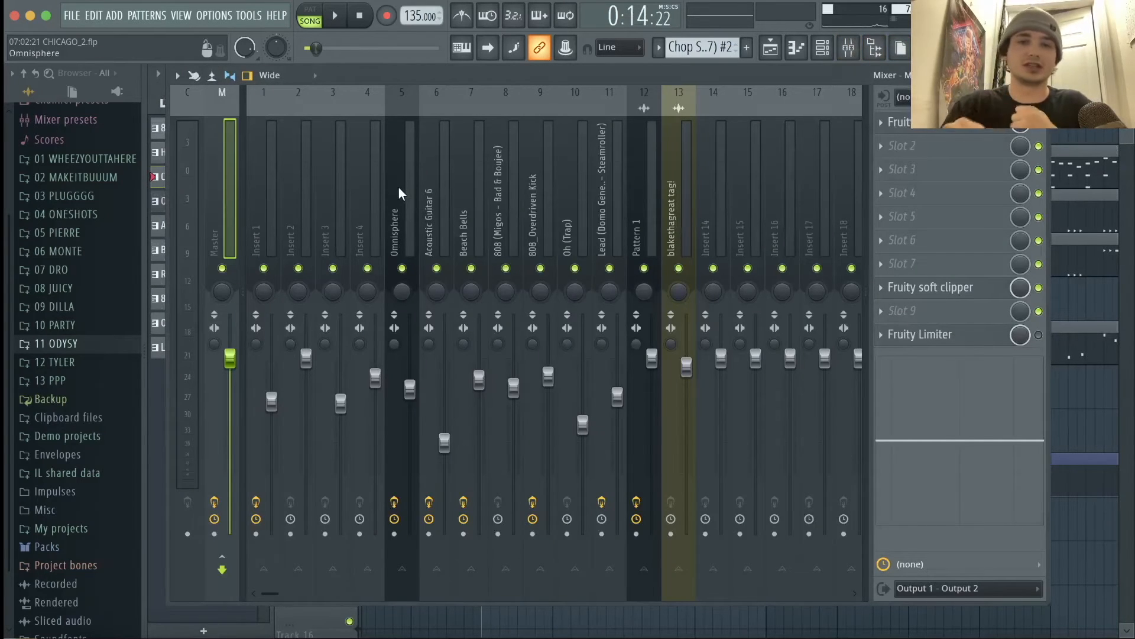
pyautogui.press('F9')
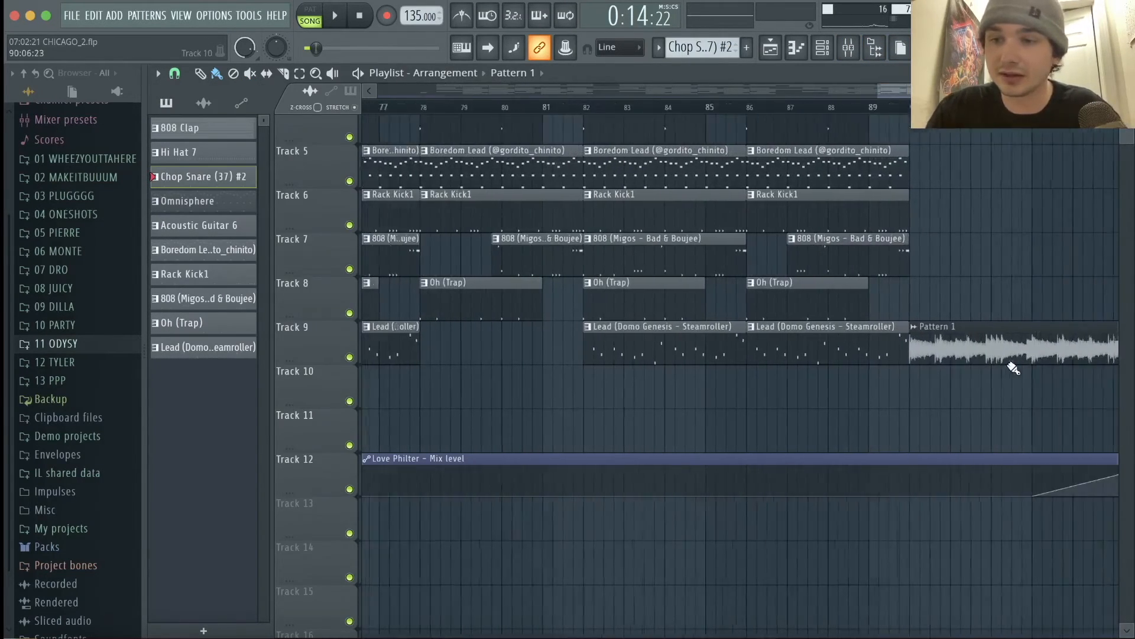
# Step: Inspect the outro's Pattern 1 audio clip and Love Philter automation, list the project's audio clips in the picker, and show the whole arrangement
pyautogui.hscroll(4, 1009, 373)
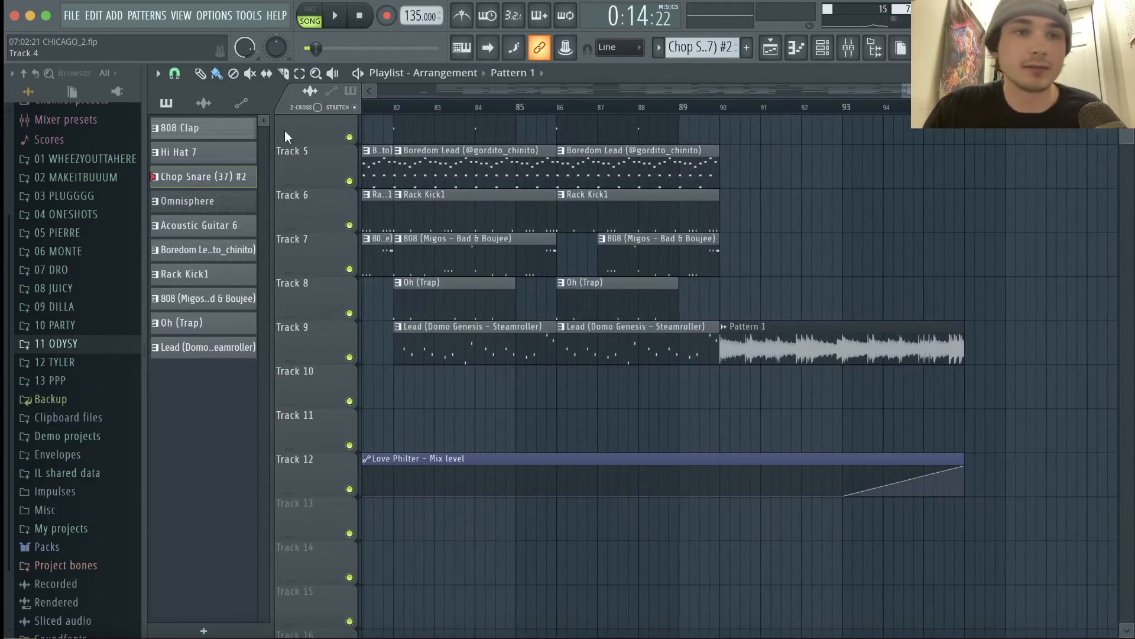
pyautogui.click(207, 105)
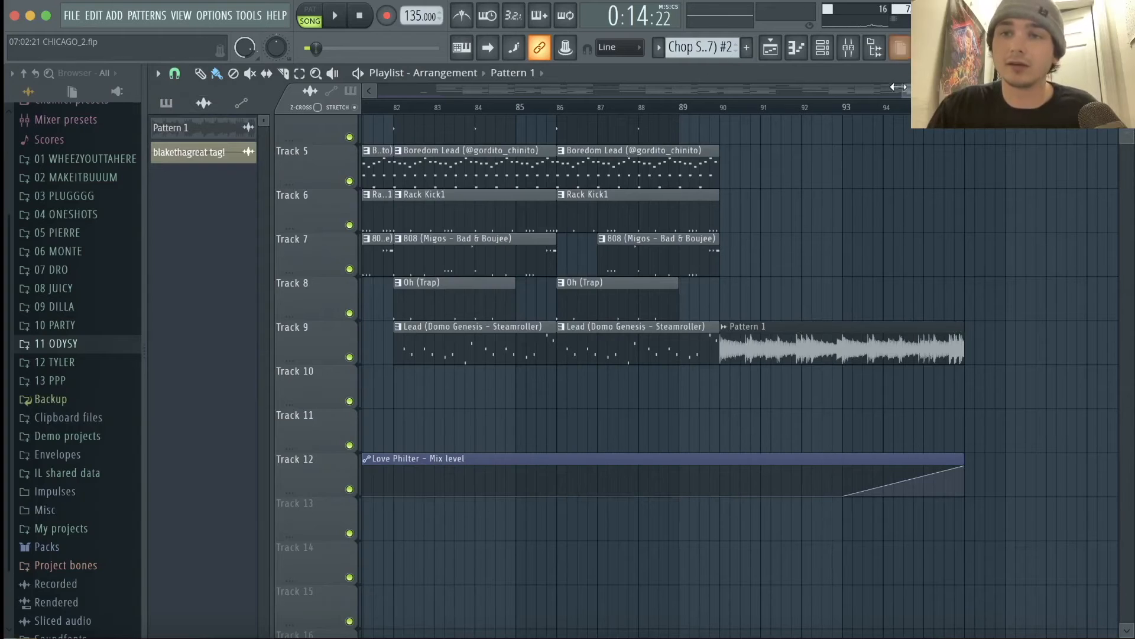
pyautogui.moveTo(908, 93); pyautogui.dragTo(906, 94)
pyautogui.moveTo(906, 94); pyautogui.dragTo(889, 94)
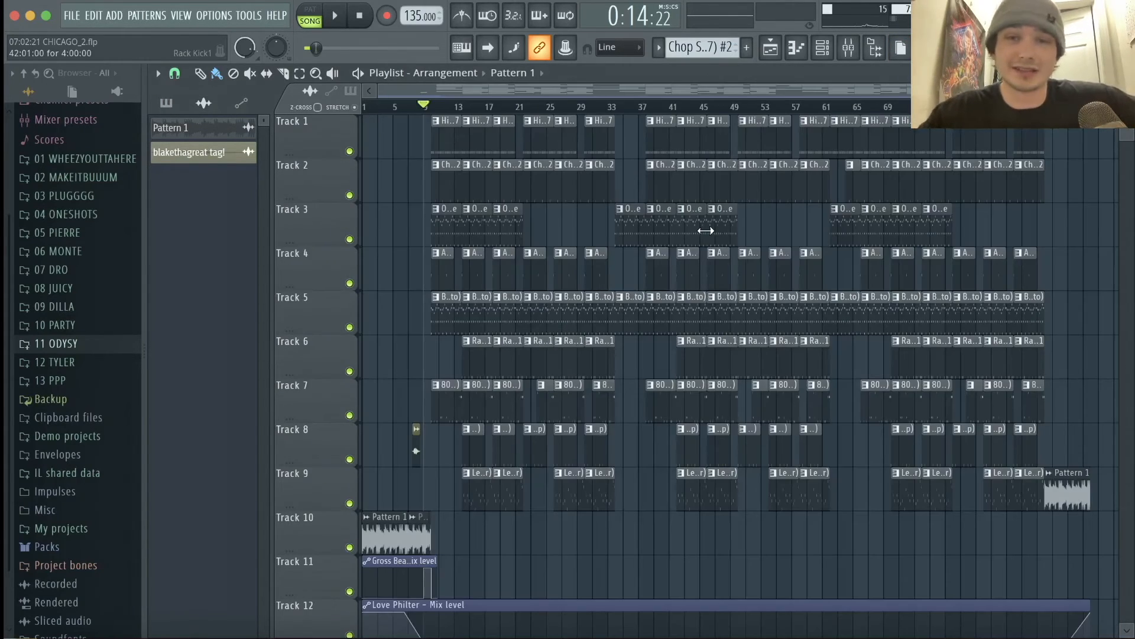